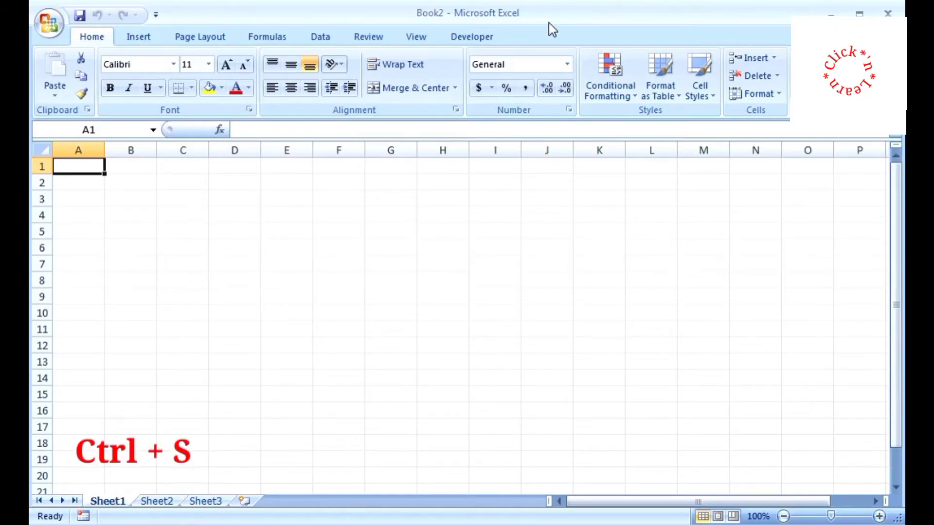
Save the new Book2 workbook in the Documents library as an Excel Workbook
key("ctrl+s")
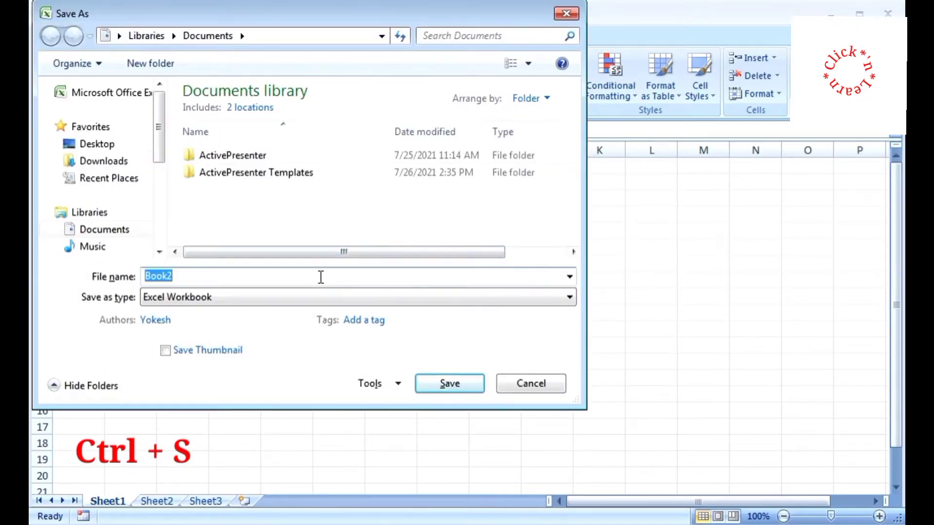
left_click(470, 389)
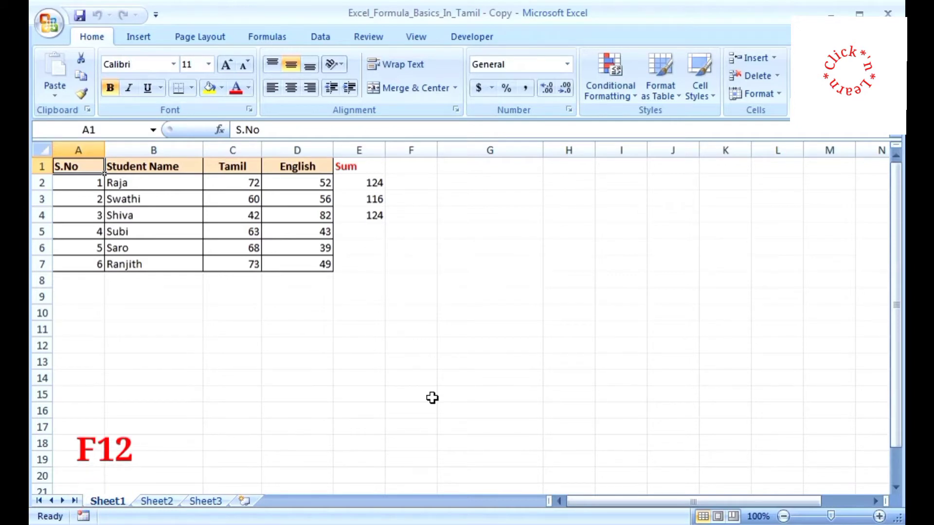
Open the Save As dialog for the student marks workbook and cancel it without saving
key("F12")
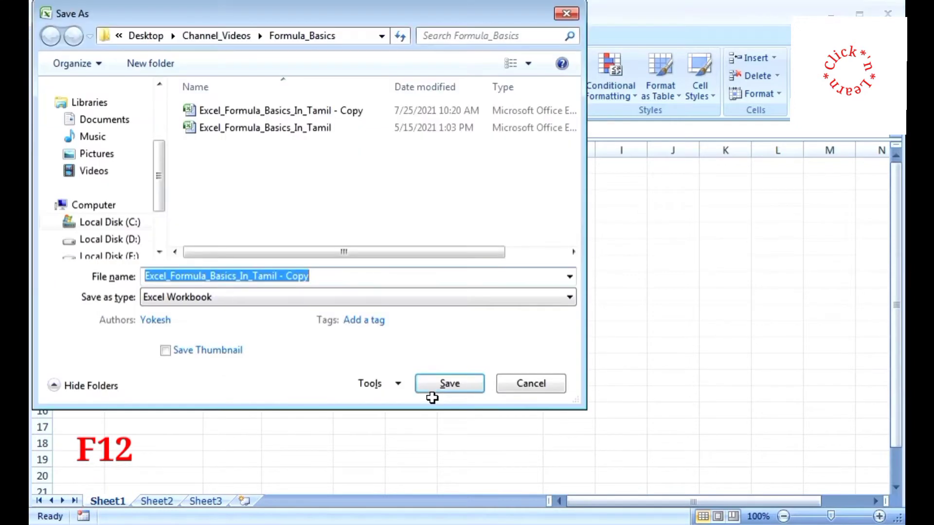
left_click(410, 276)
left_click(515, 387)
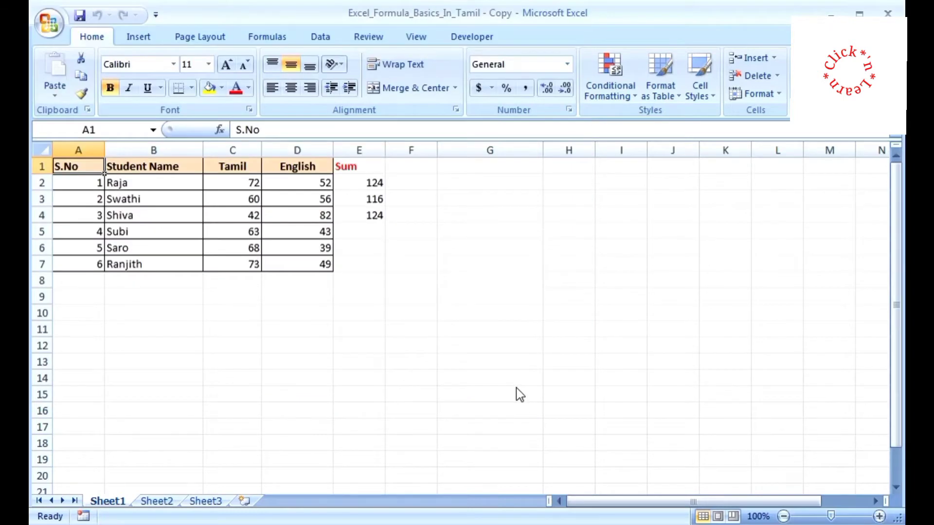
Close the active workbook and cycle through the open workbooks back to the student marks workbook
key("ctrl+w")
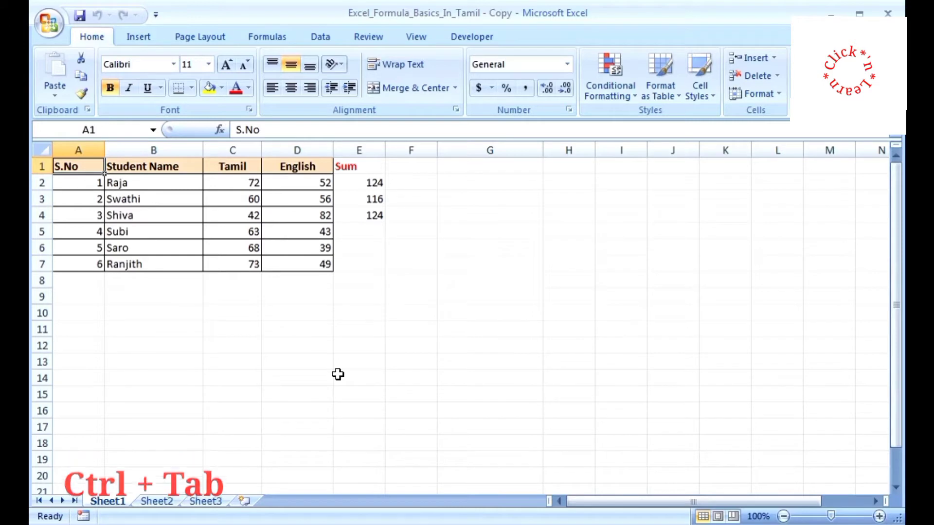
key("ctrl+Tab")
key("ctrl+Tab")
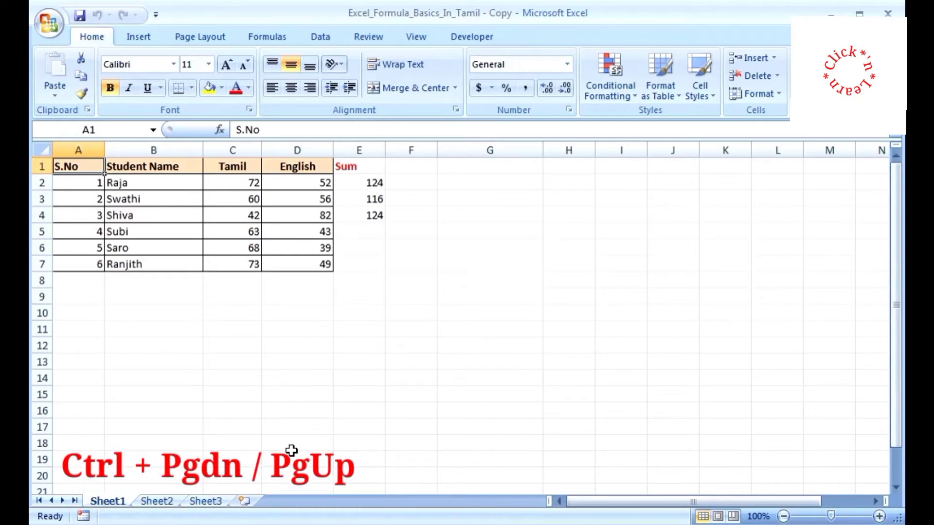
Page through the worksheets from Sheet1 to Sheet3 and back to Sheet1
key("ctrl+Page_Down")
key("ctrl+Page_Down")
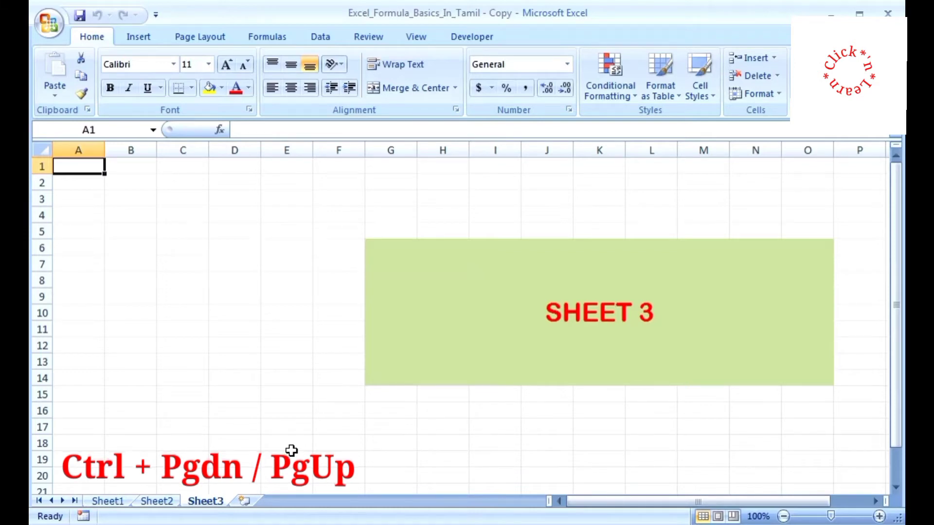
key("ctrl+Page_Up")
key("ctrl+Page_Up")
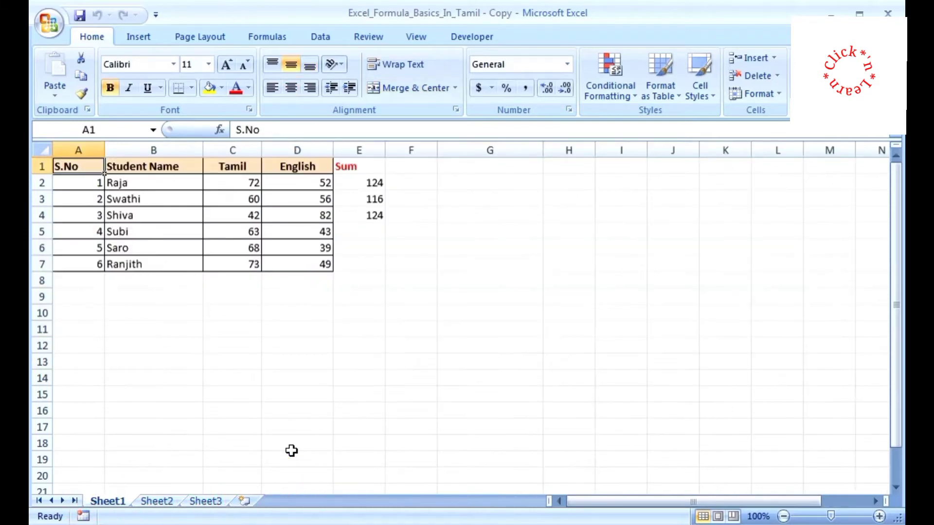
Go to Sheet2 and insert two new worksheets in front of it
key("ctrl+Page_Down")
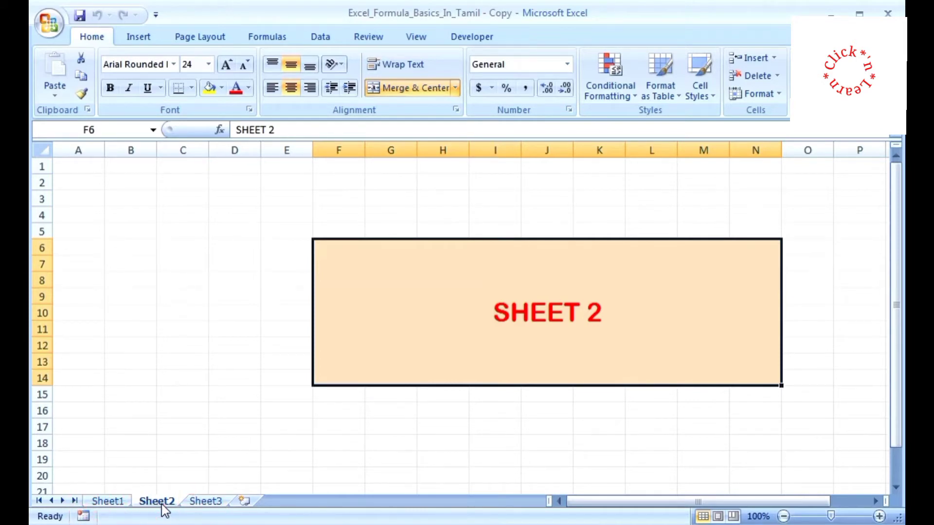
key("shift+F11")
key("shift+F11")
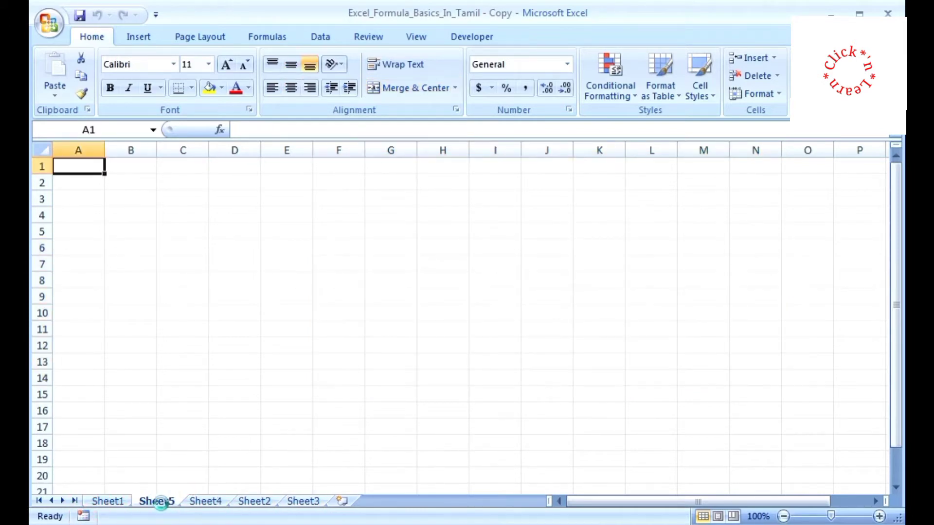
Return to Sheet1 and jump between the table's edges: A7, back to A1, across to E1, and back to A1
left_click(107, 502)
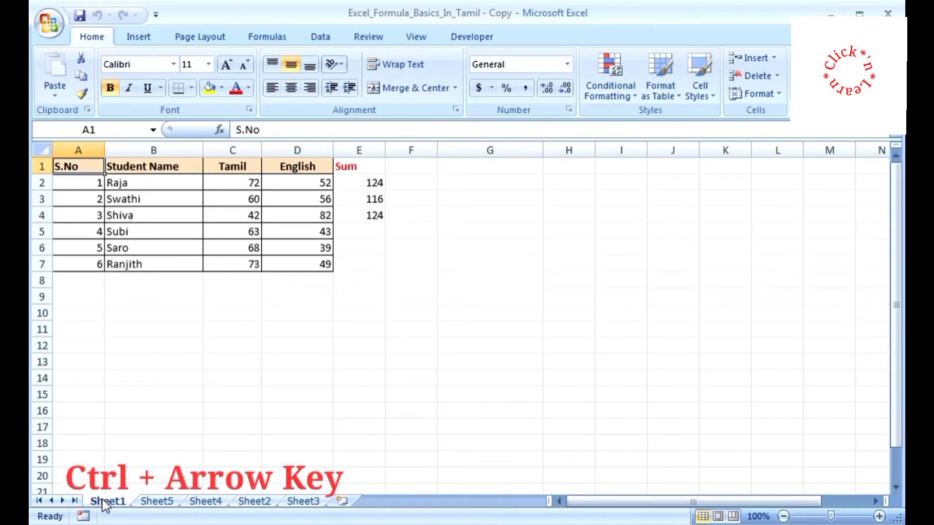
key("ctrl+Down")
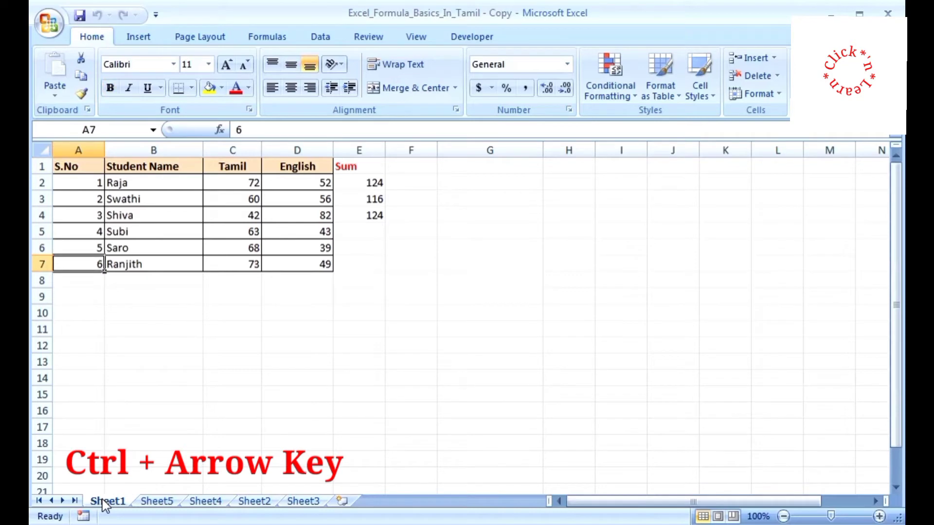
key("ctrl+Up")
key("ctrl+Right")
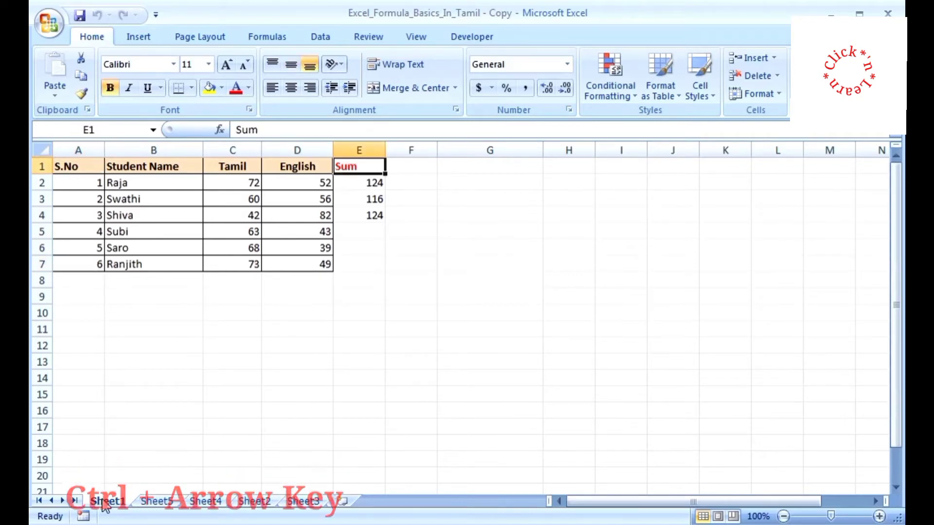
key("ctrl+Left")
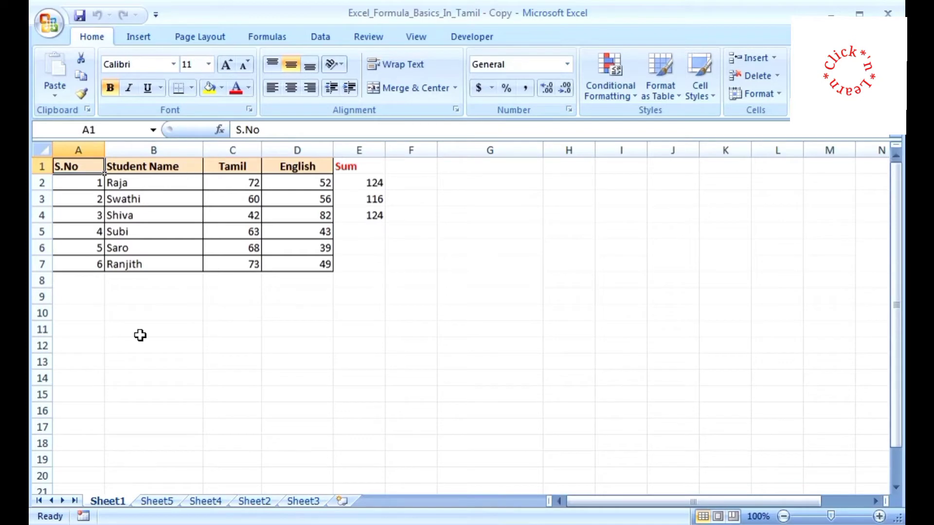
Insert four blank rows above the table's header row and return from cell D15 to cell A1
left_click(42, 167)
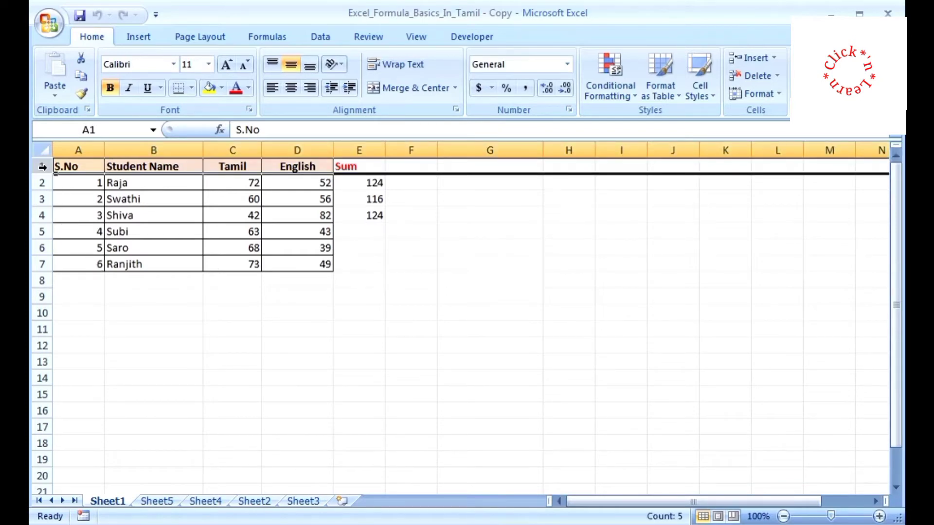
key("ctrl+plus")
key("ctrl+plus")
key("ctrl+plus")
key("ctrl+plus")
left_click(295, 390)
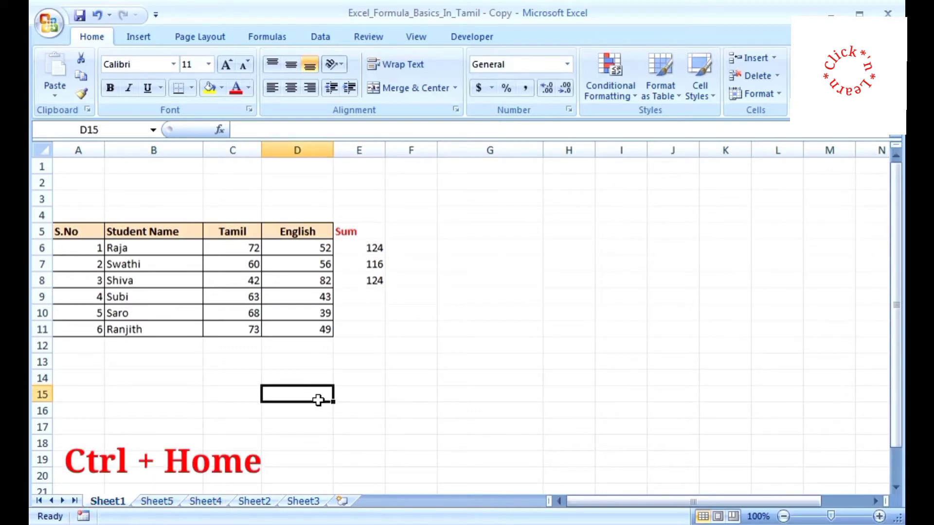
key("ctrl+Home")
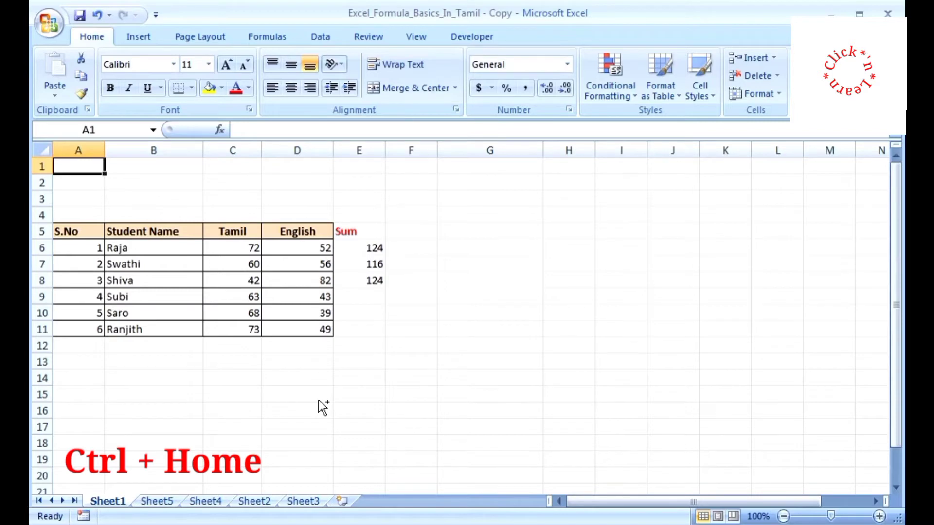
Fill the value of cell D11 down through D18 and right through G11
left_click(317, 329)
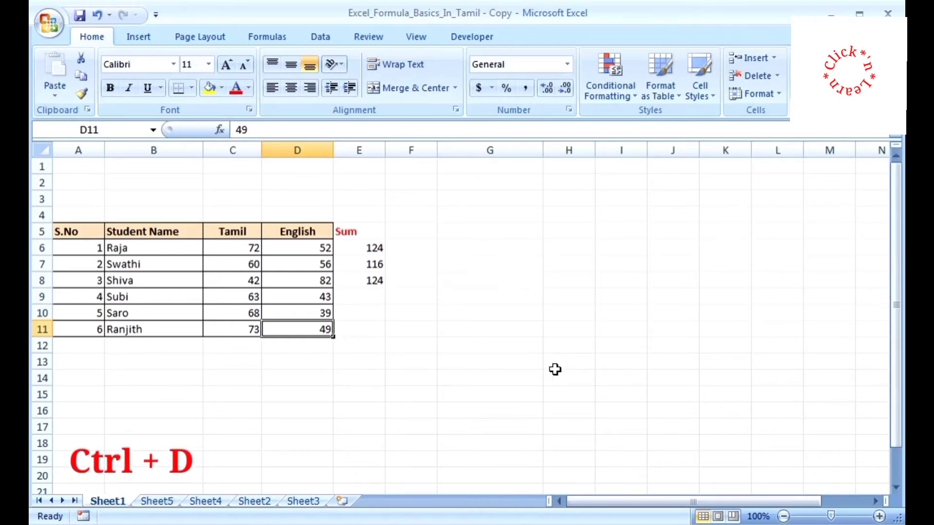
key("shift+Down")
key("shift+Down")
key("shift+Down")
key("shift+Down")
key("shift+Down")
key("shift+Down")
key("shift+Down")
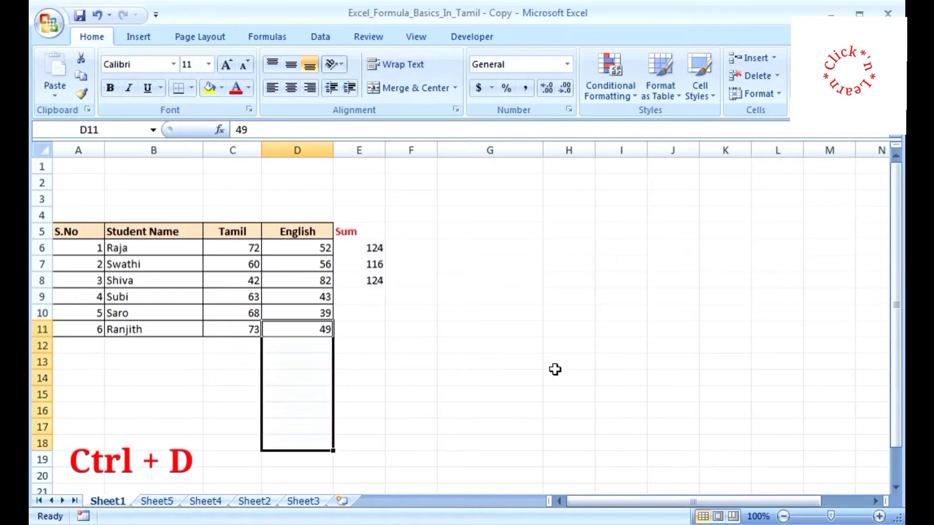
key("ctrl+d")
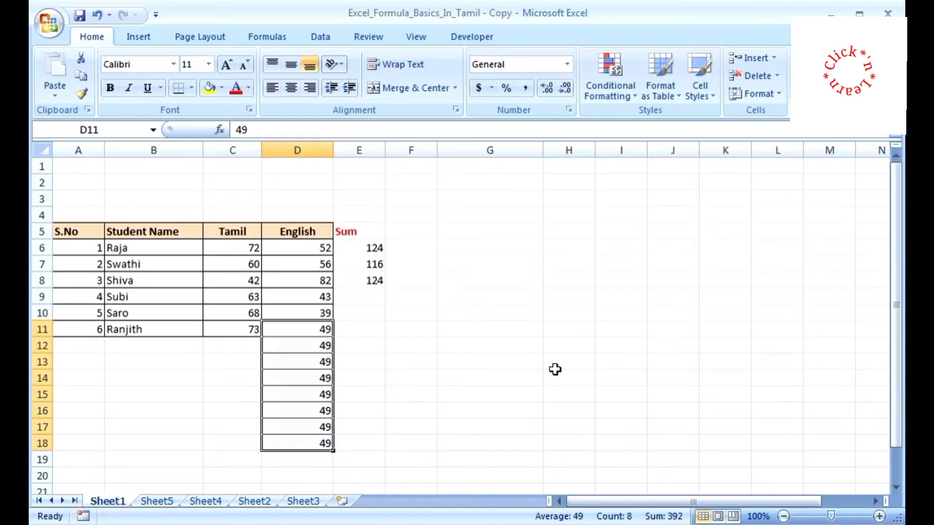
left_click_drag(302, 329, 490, 329)
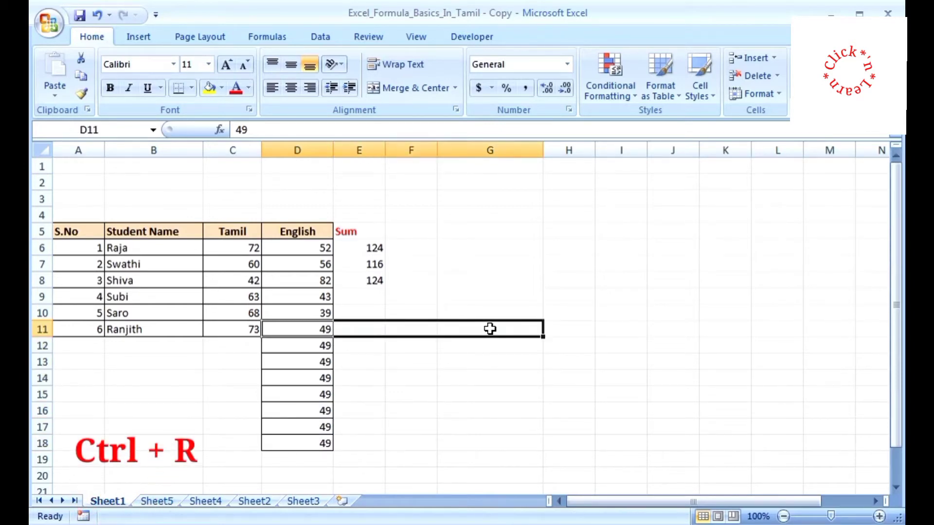
key("ctrl+r")
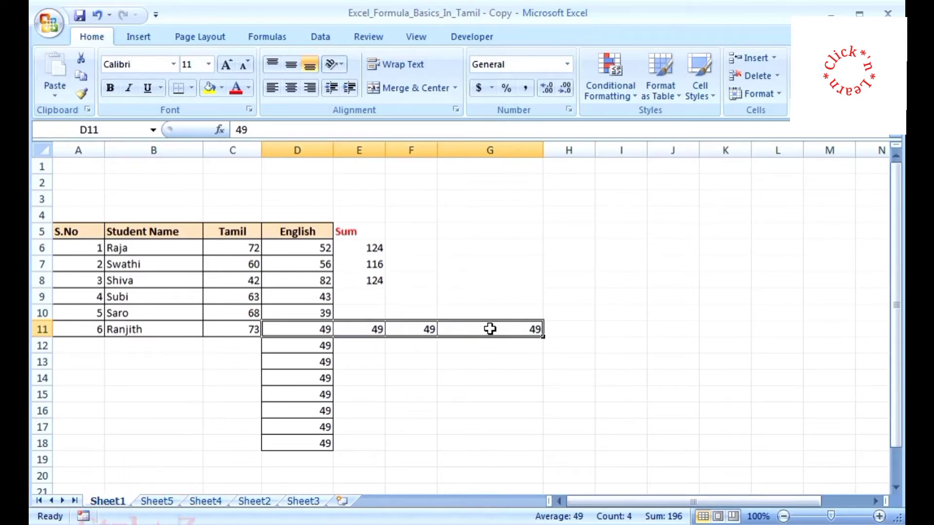
Undo the last two fills and redo them
key("ctrl+z")
key("ctrl+z")
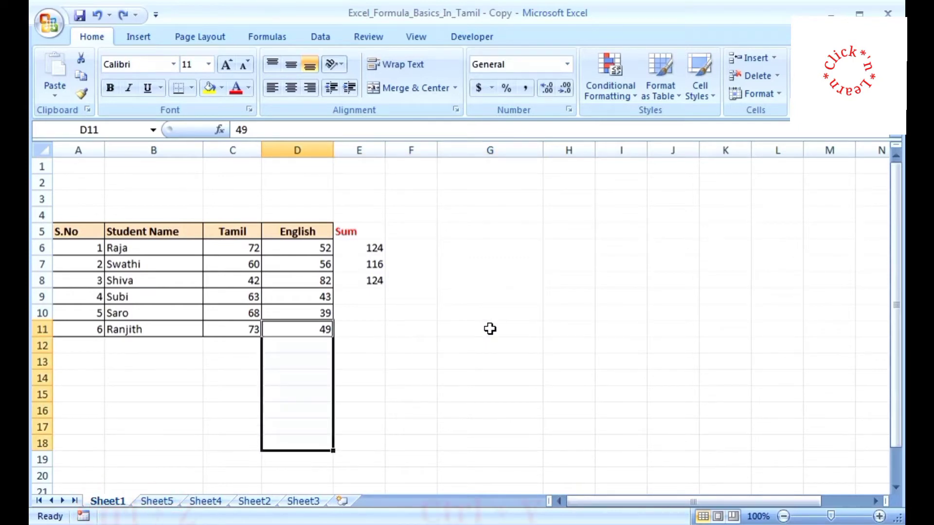
key("ctrl+y")
key("ctrl+y")
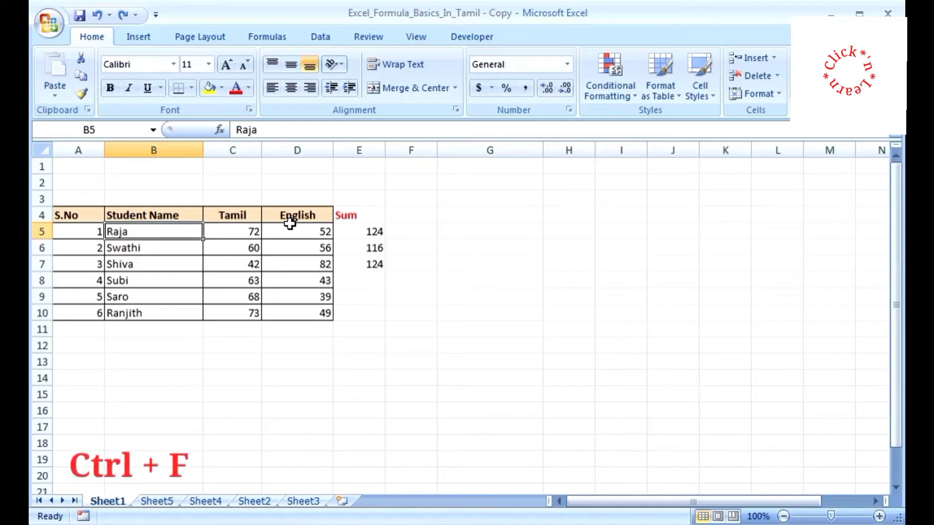
Search the sheet for "ra", list all matches, select the match in cell B10, and close the search dialog
key("ctrl+f")
type("ra")
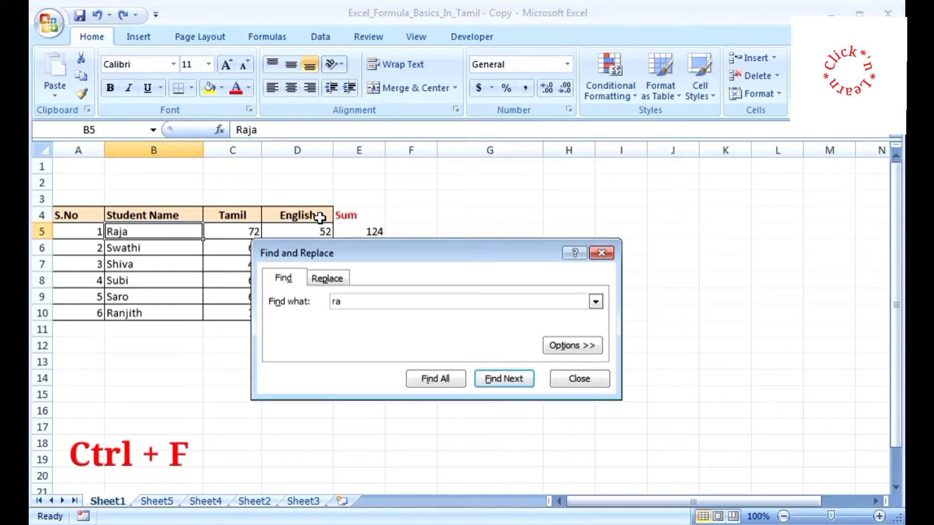
left_click(495, 379)
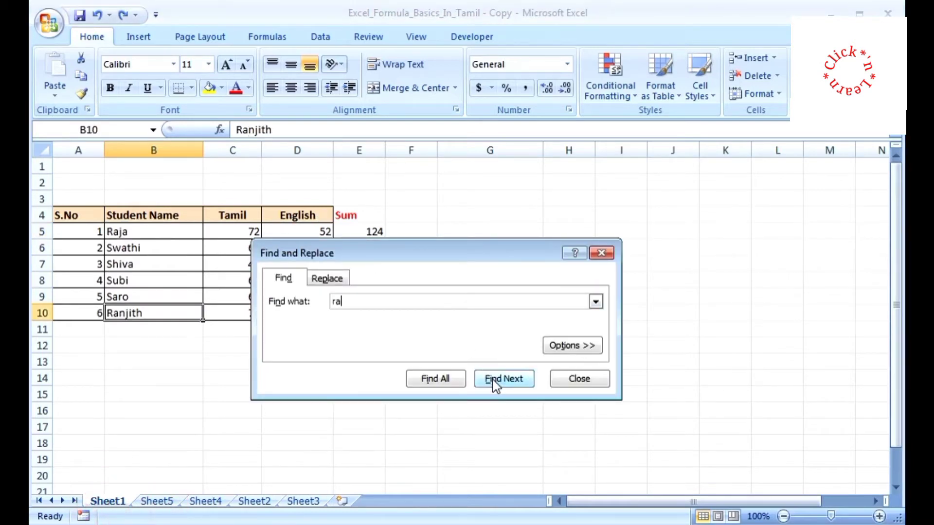
left_click(454, 376)
left_click(482, 438)
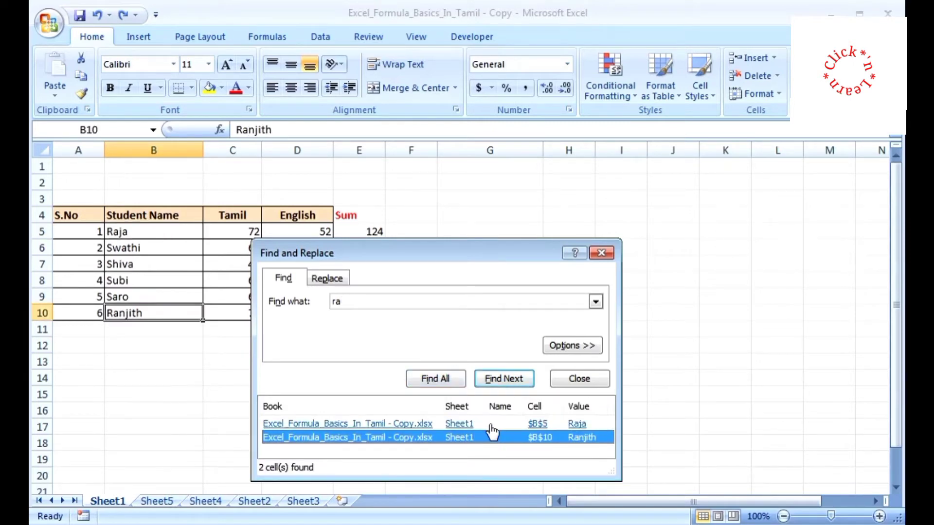
left_click(576, 379)
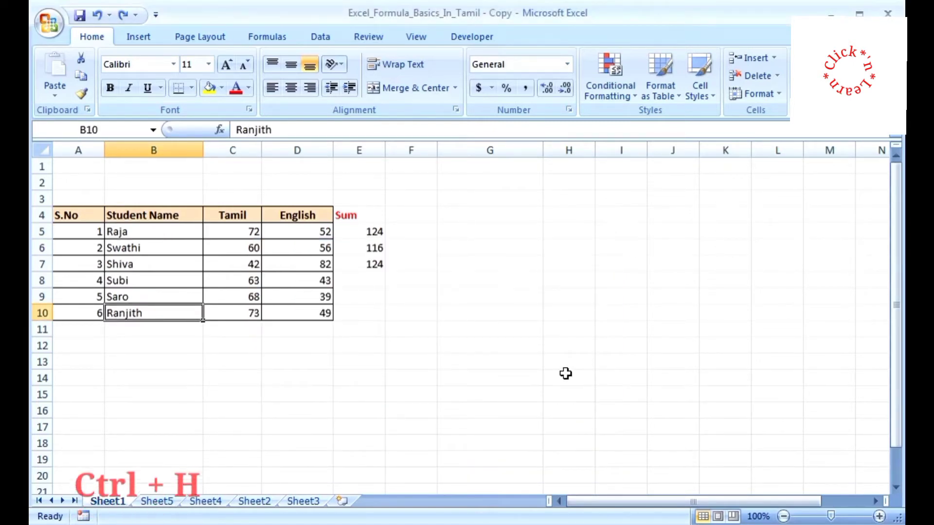
Open the Replace dialog and dismiss it without replacing anything
key("ctrl+h")
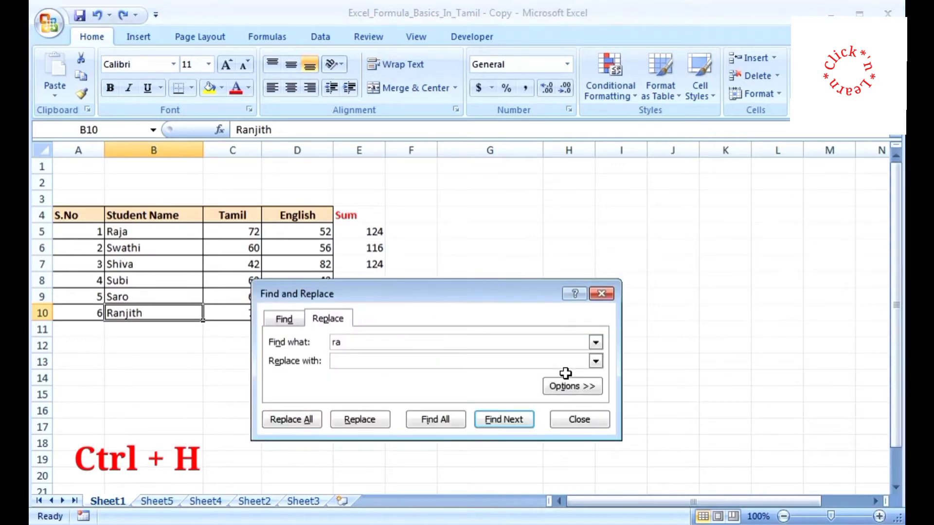
key("Escape")
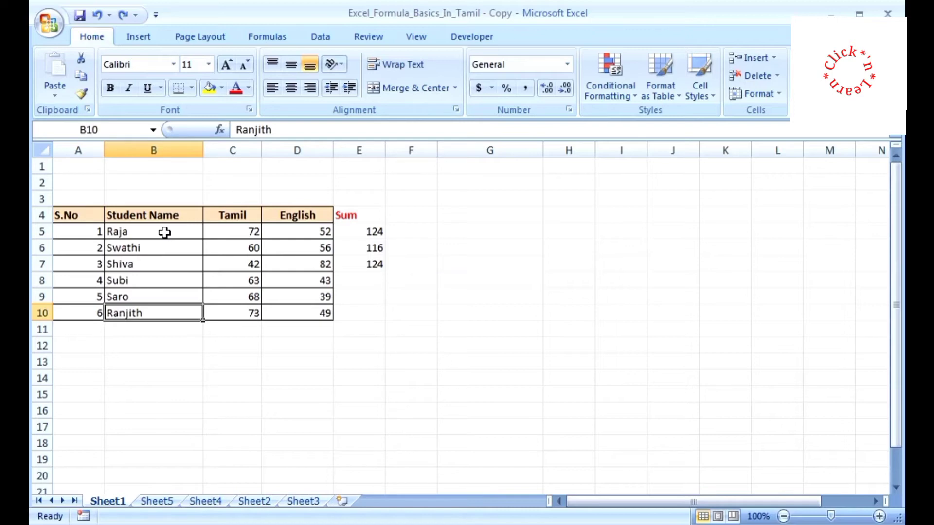
Select the non-adjacent cells B5, B7, B8, C7, D7, D6, C6 and B9 together
left_click(164, 232)
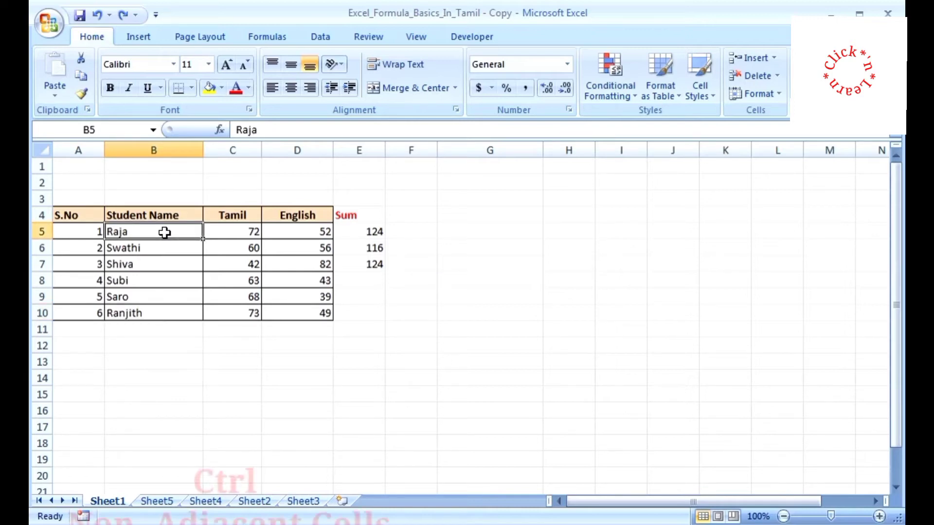
left_click(165, 267, "ctrl")
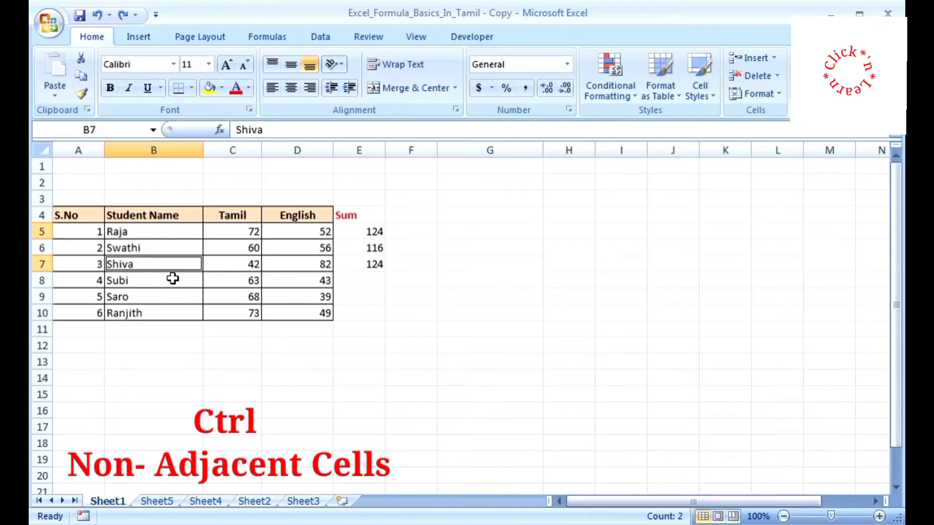
left_click(173, 278, "ctrl")
left_click(227, 265, "ctrl")
left_click(296, 261, "ctrl")
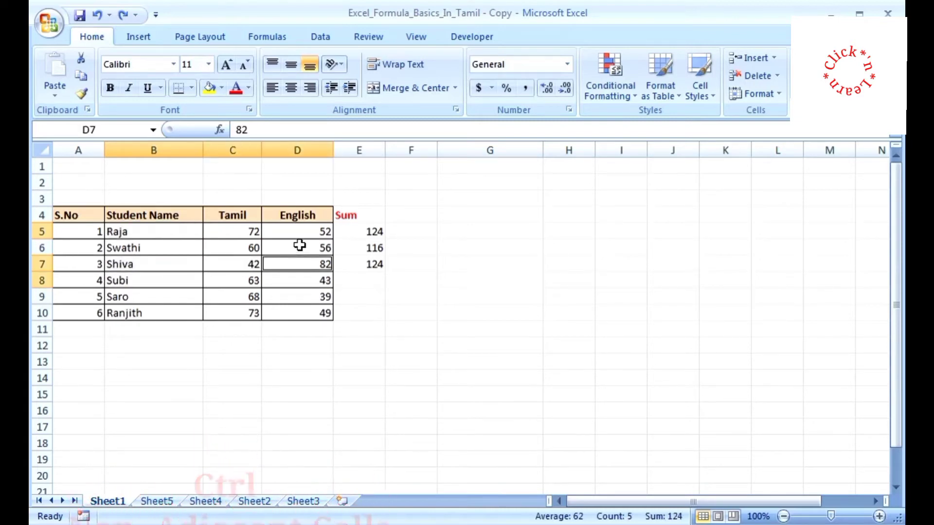
left_click(301, 247, "ctrl")
left_click(209, 248, "ctrl")
left_click(177, 292, "ctrl")
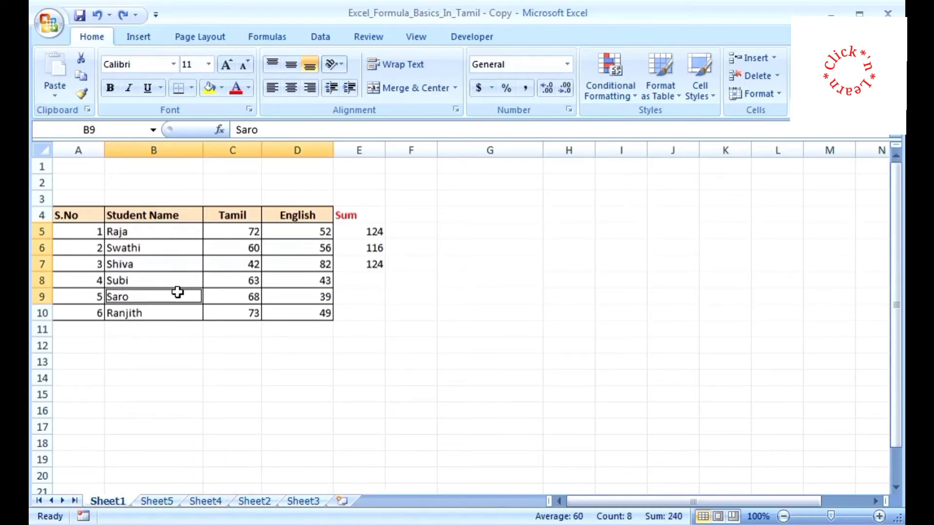
Select the adjacent cells from B5 down to B9, extending the range through B10 to B19
left_click(162, 231)
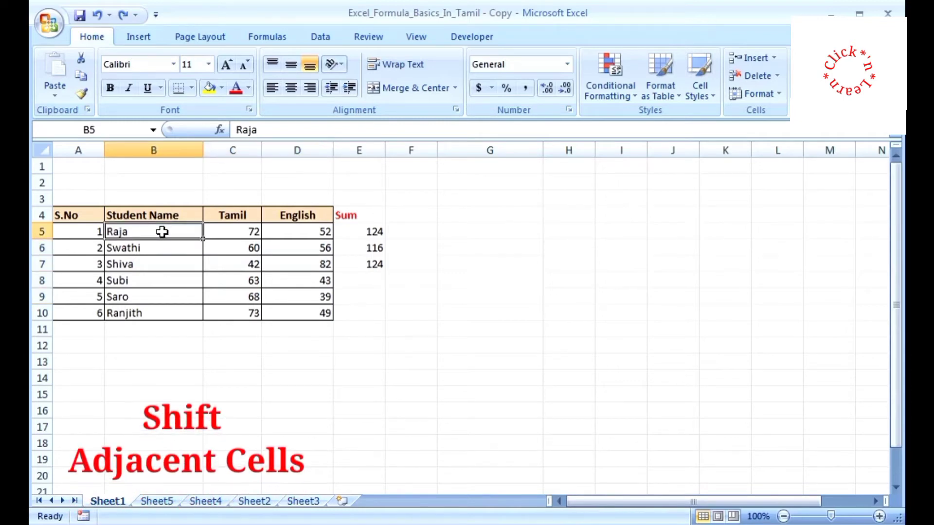
left_click(153, 295, "shift")
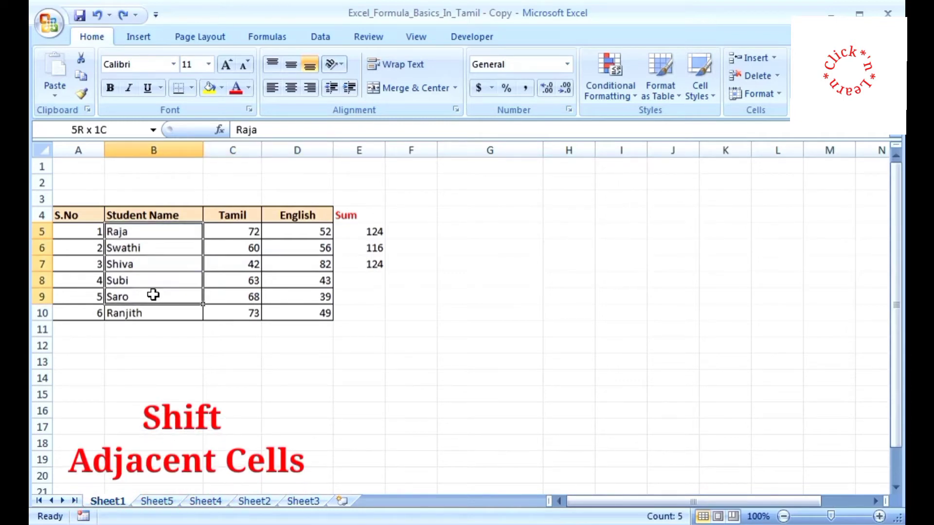
left_click(169, 317, "shift")
left_click_drag(156, 366, 175, 453)
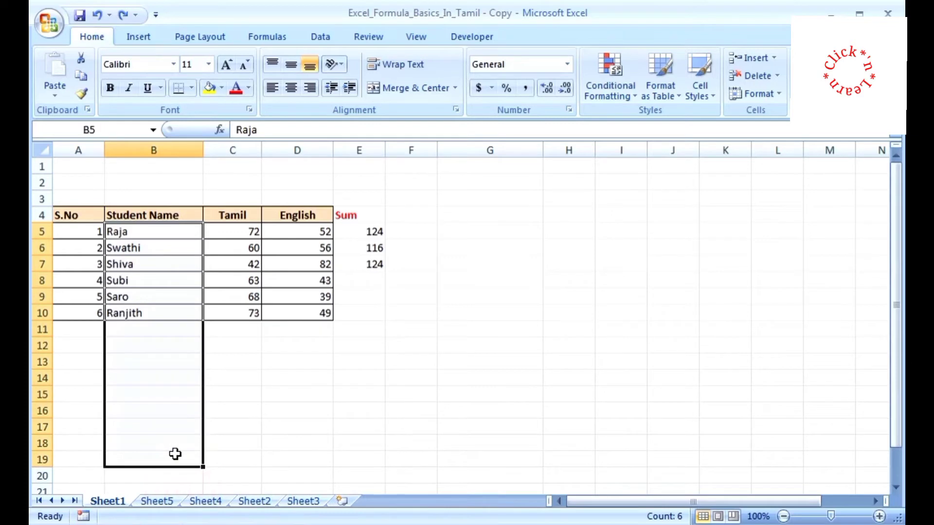
Select the non-adjacent cells B8 and C7 together, and select the entire row 8 from cell B8
left_click(165, 281)
left_click(231, 264, "ctrl")
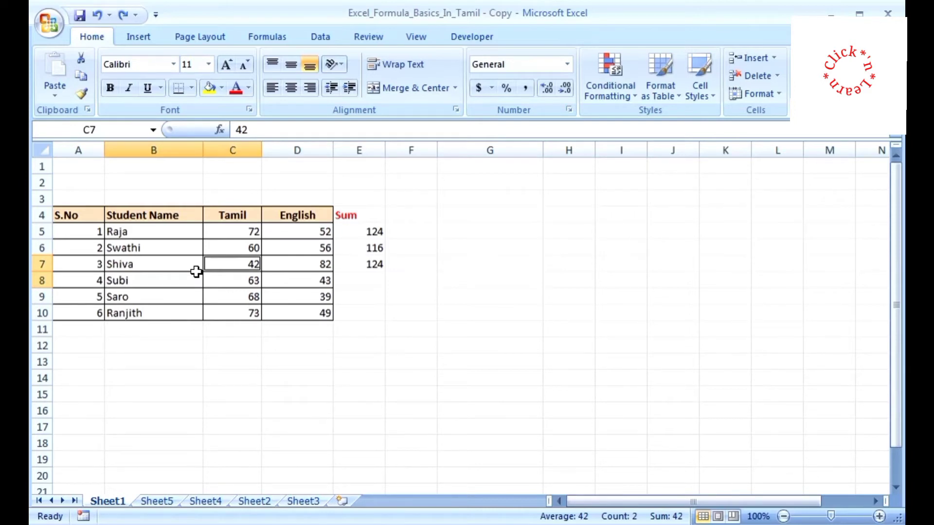
left_click(196, 273)
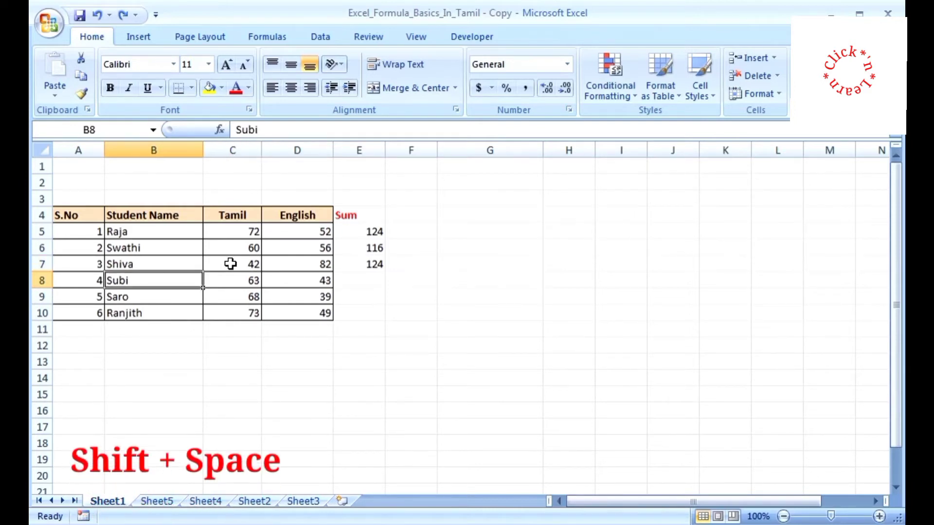
key("shift+space")
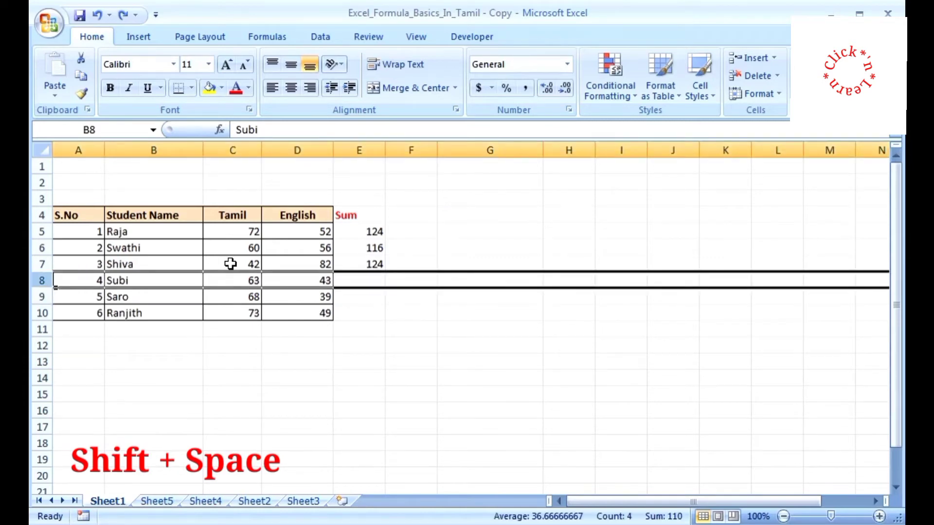
Select the entire column A from cell A8 and insert a blank column before it
key("Left")
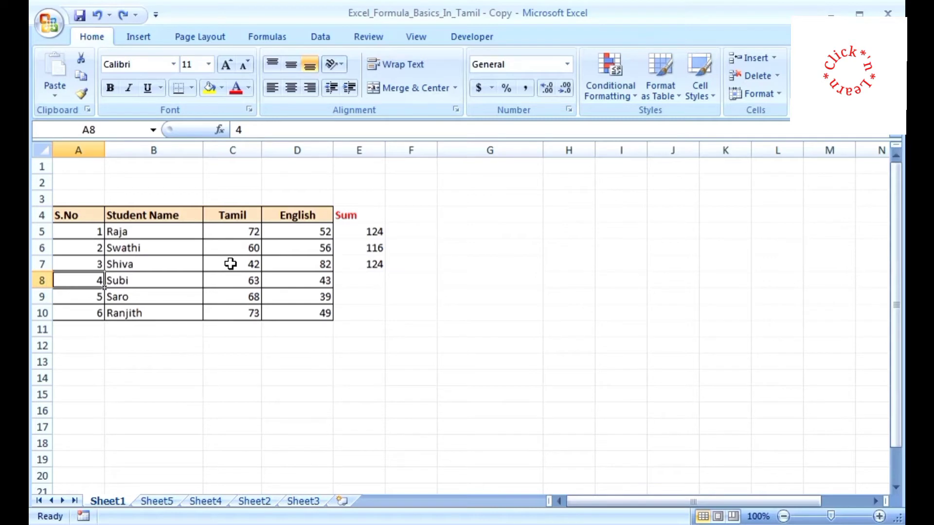
key("ctrl+space")
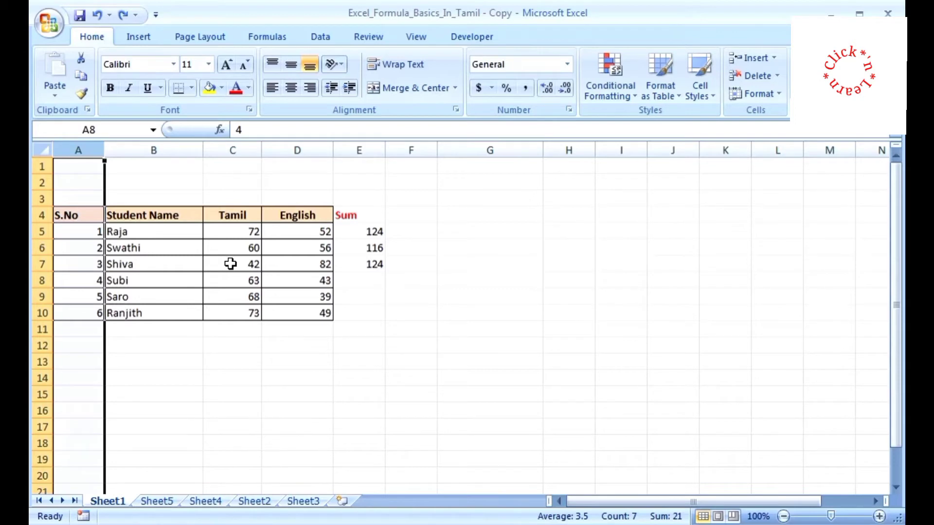
key("ctrl+shift+plus")
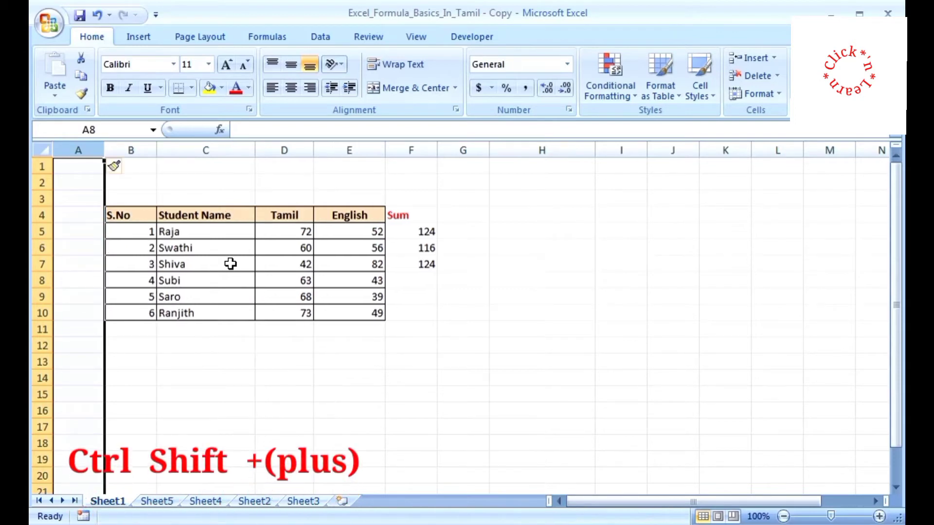
Select the entire row 7, insert a blank row above it, and delete the inserted row
left_click(229, 264)
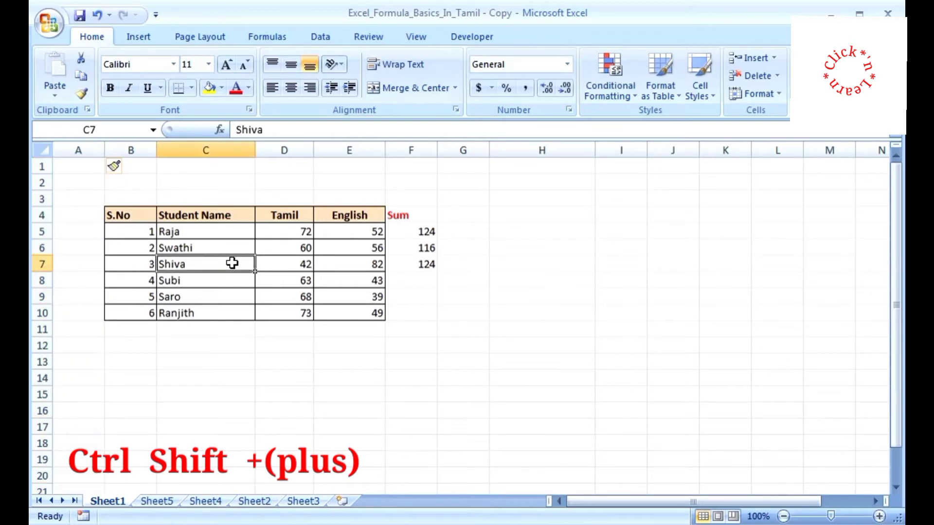
key("shift+space")
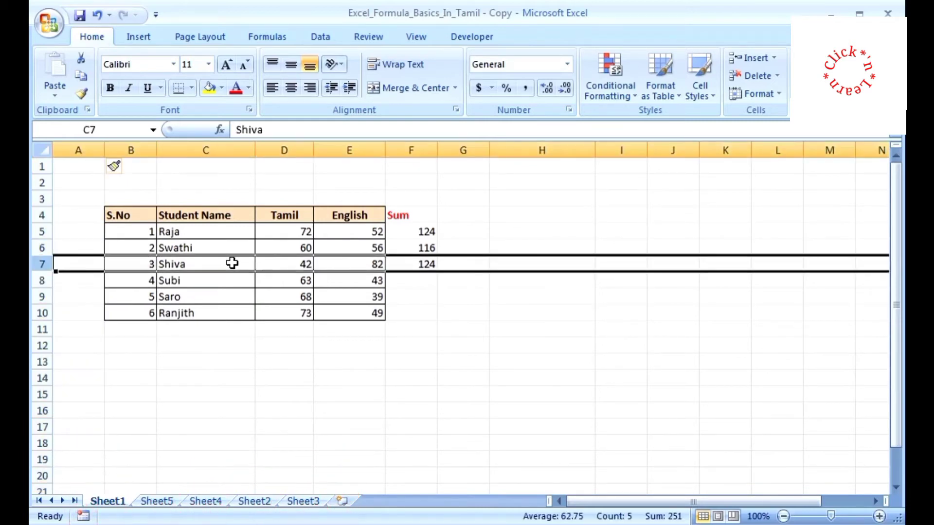
key("ctrl+shift+plus")
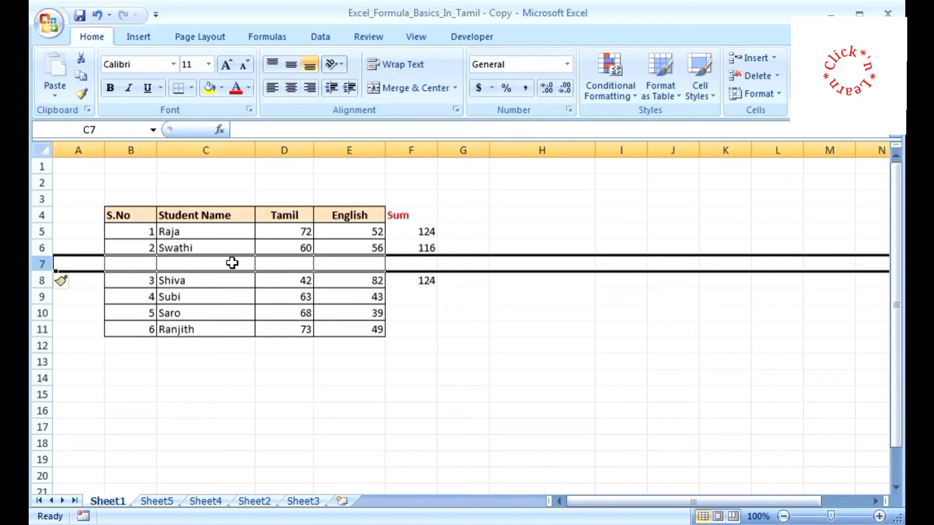
key("ctrl+minus")
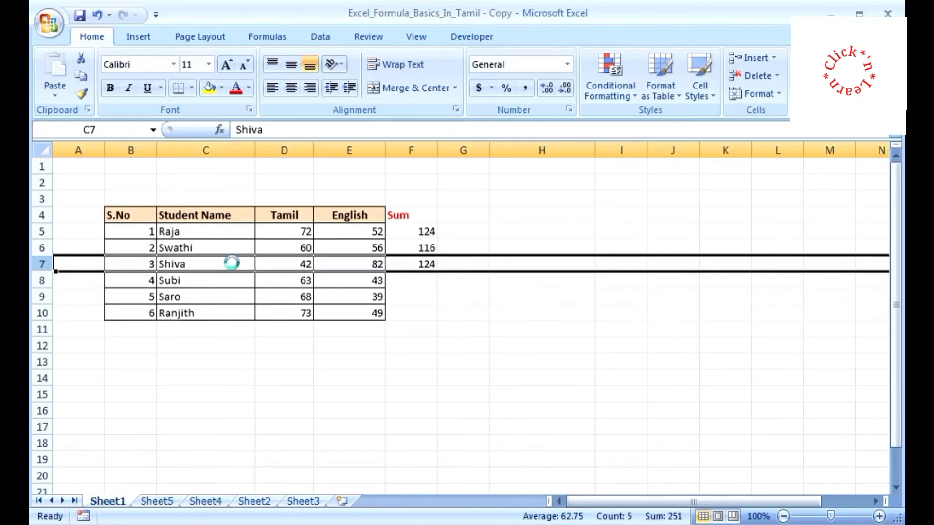
Edit the student name in cell C8 in place by appending "ksha" to it
left_click(228, 281)
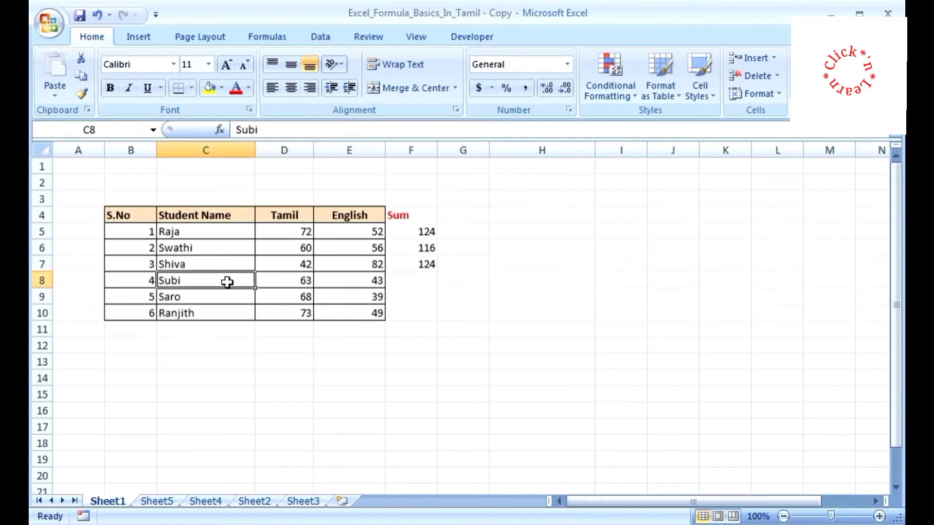
double_click(227, 282)
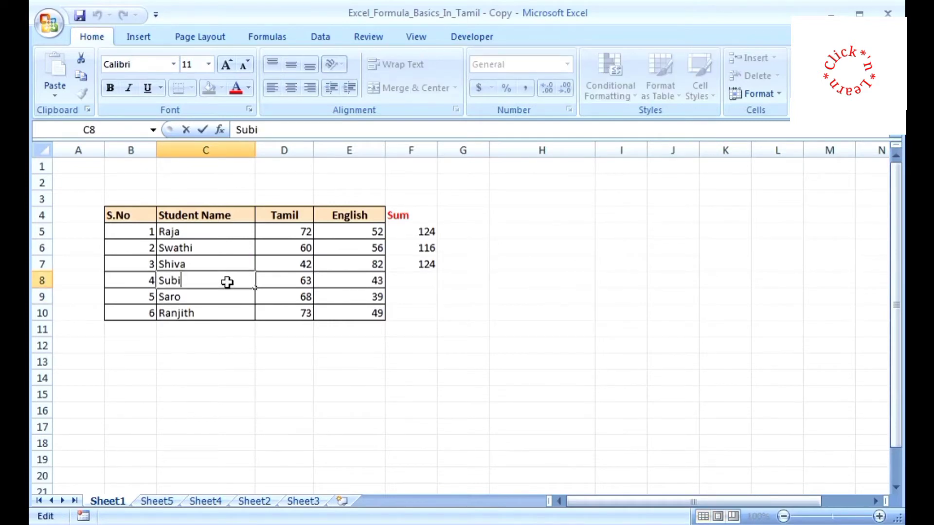
type("ks")
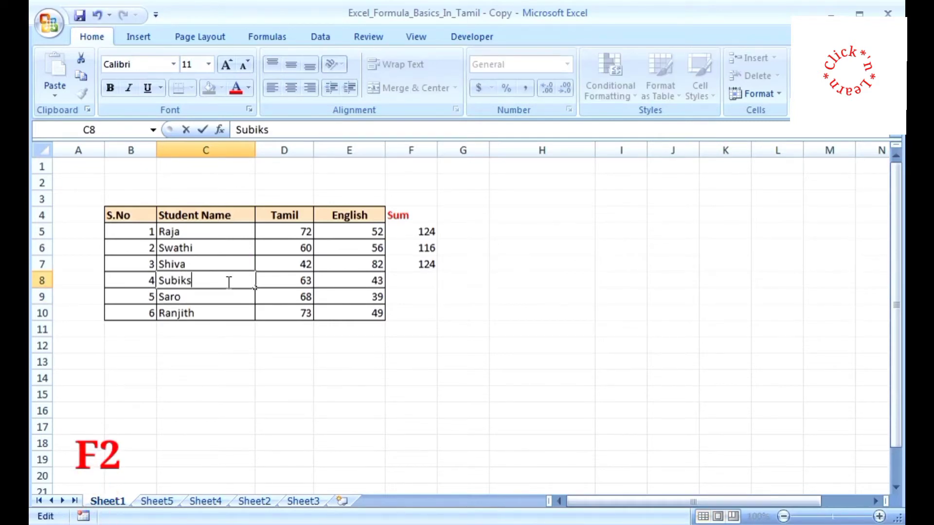
type("ha")
key("Return")
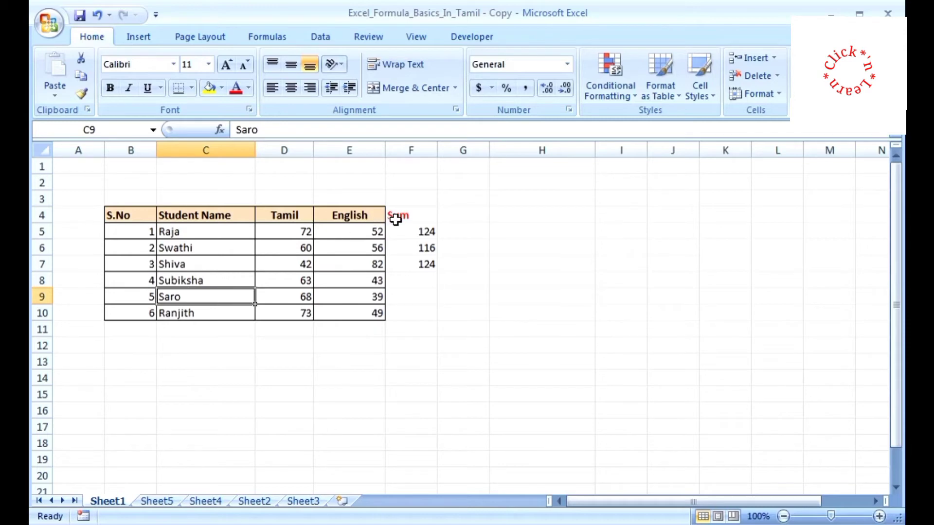
Copy the Sum formulas in F5:F7 and make F5 the paste destination
left_click(413, 230)
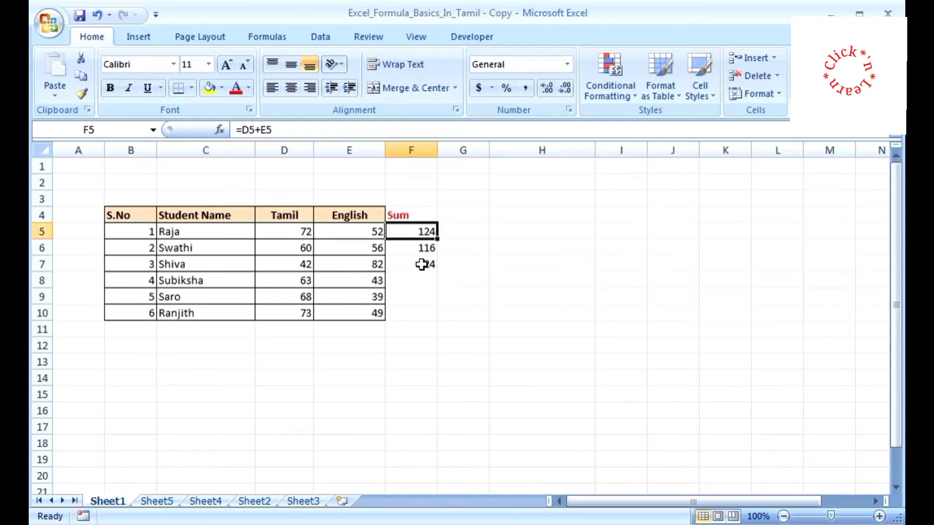
left_click(421, 264, "shift")
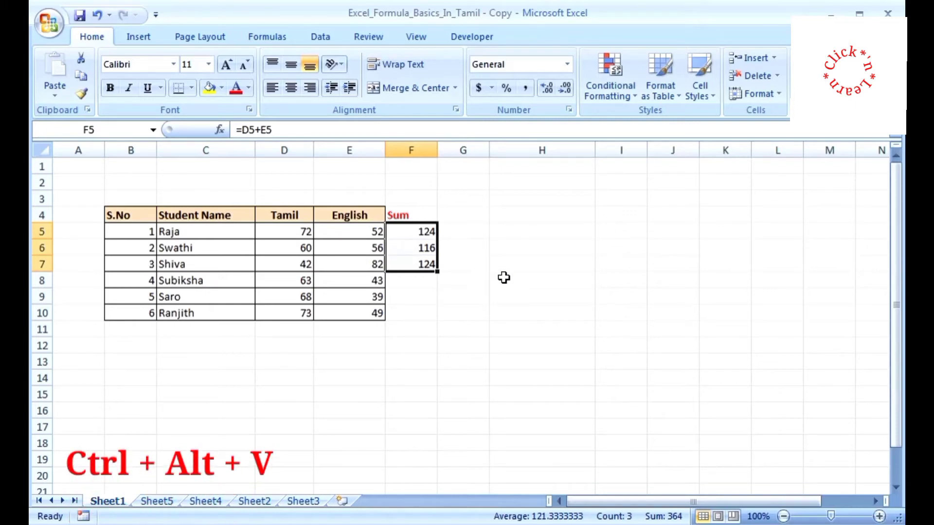
key("ctrl+c")
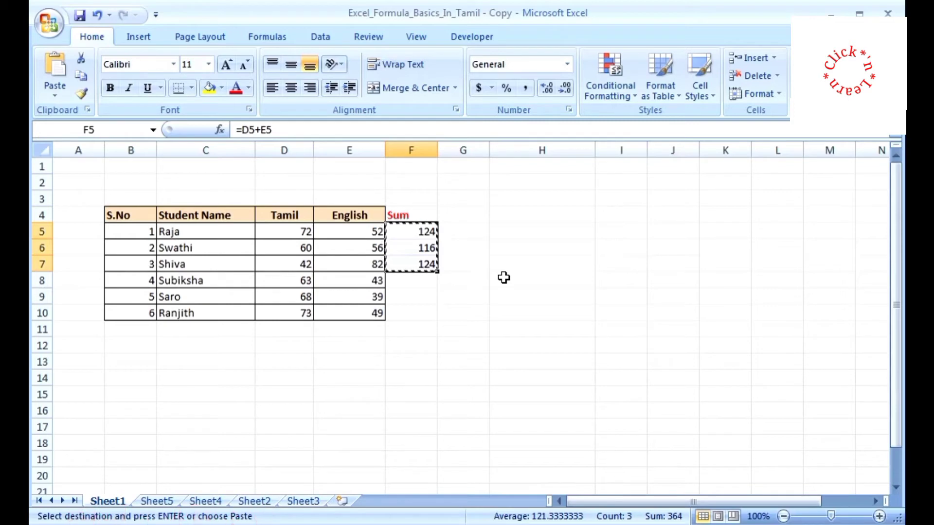
key("Up")
key("Down")
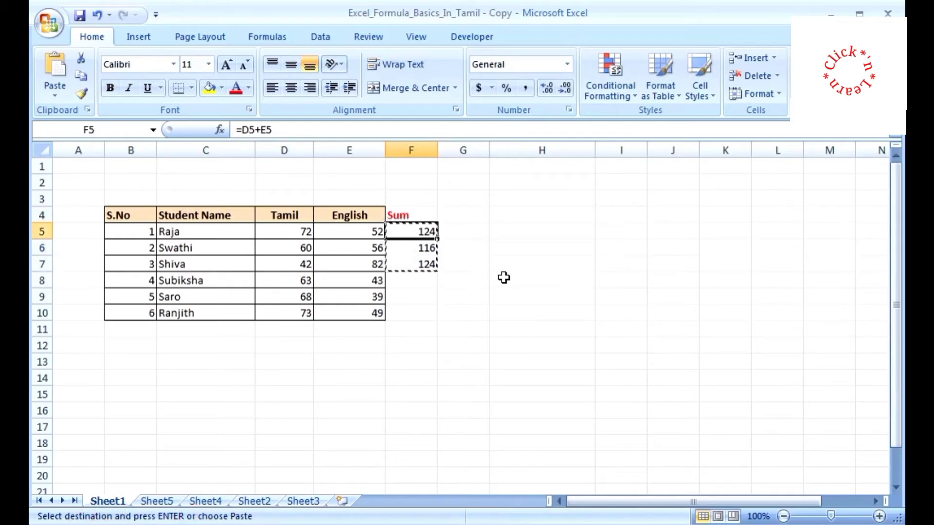
Use Paste Special with the Values option to replace the formulas in F5:F7, clear the copy outline, and reselect F5
key("ctrl+alt+v")
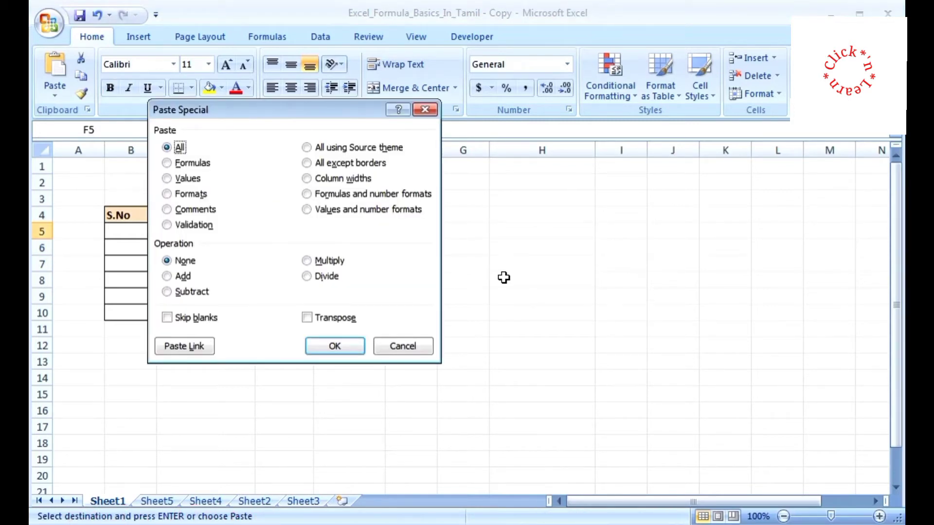
key("Down")
key("Down")
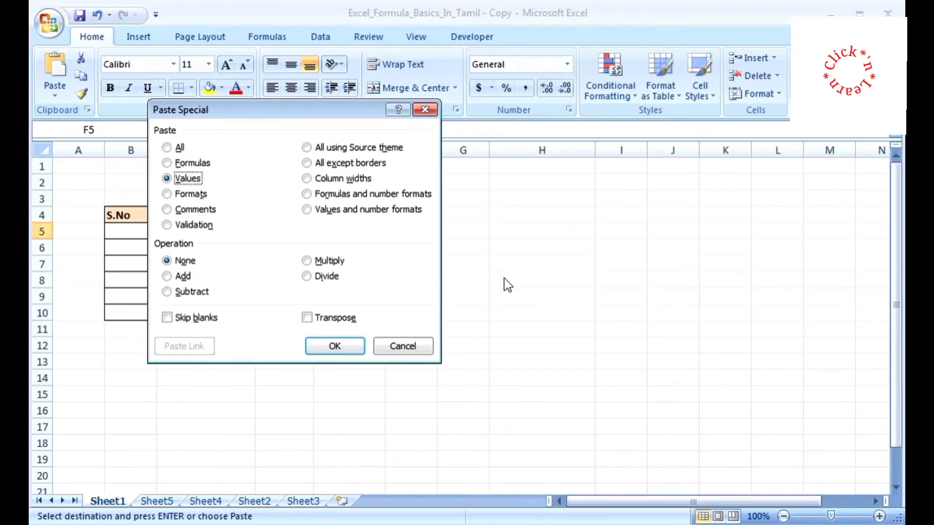
key("Tab")
key("Tab")
key("Tab")
key("Tab")
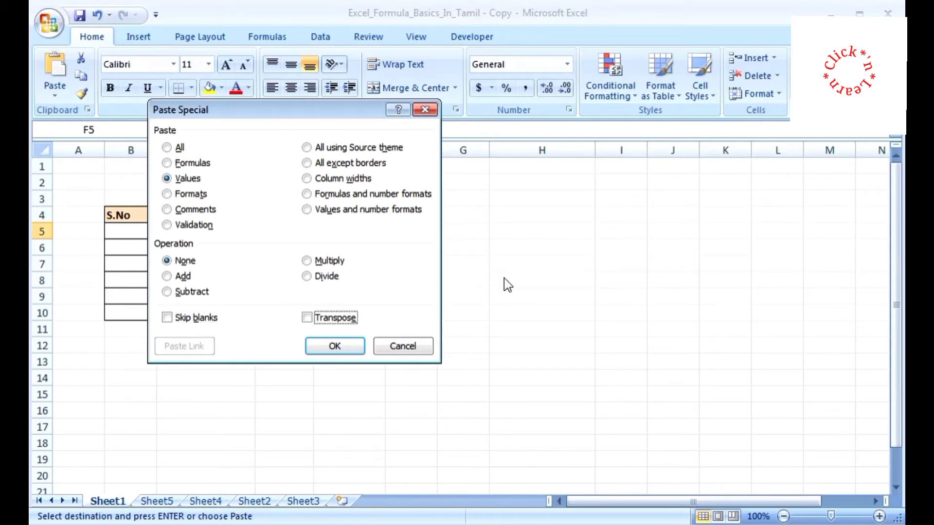
key("Return")
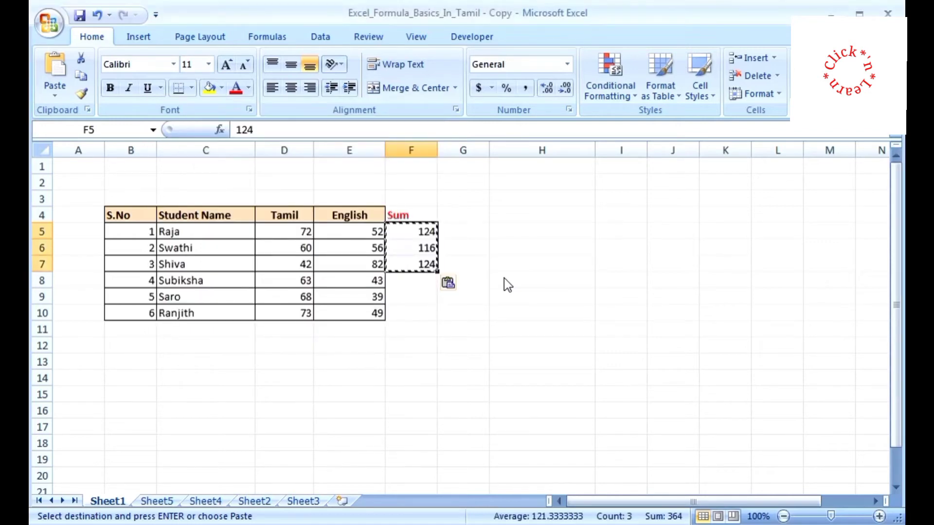
key("Escape")
key("Up")
key("Down")
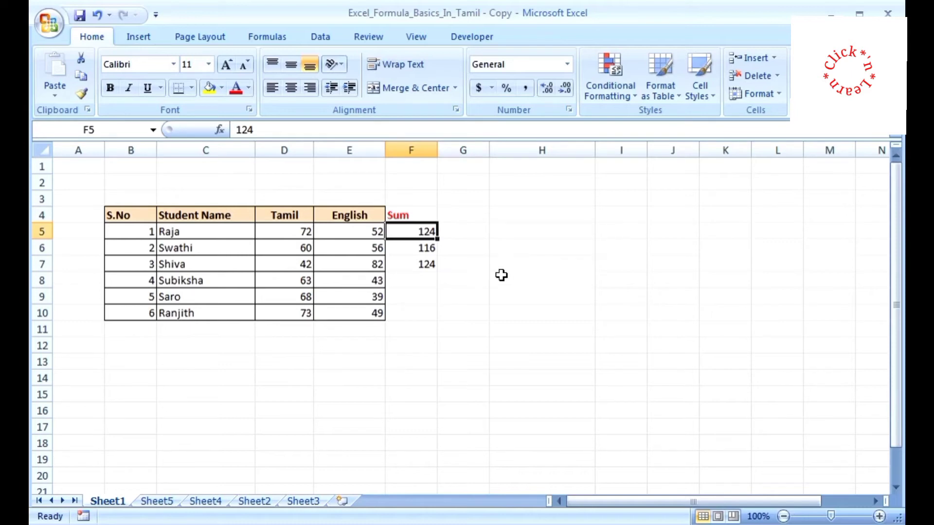
Select the student names in C5:C7, apply bold to them, and remove the bold again
key("Left")
key("Left")
key("Left")
key("shift+Down")
key("shift+Down")
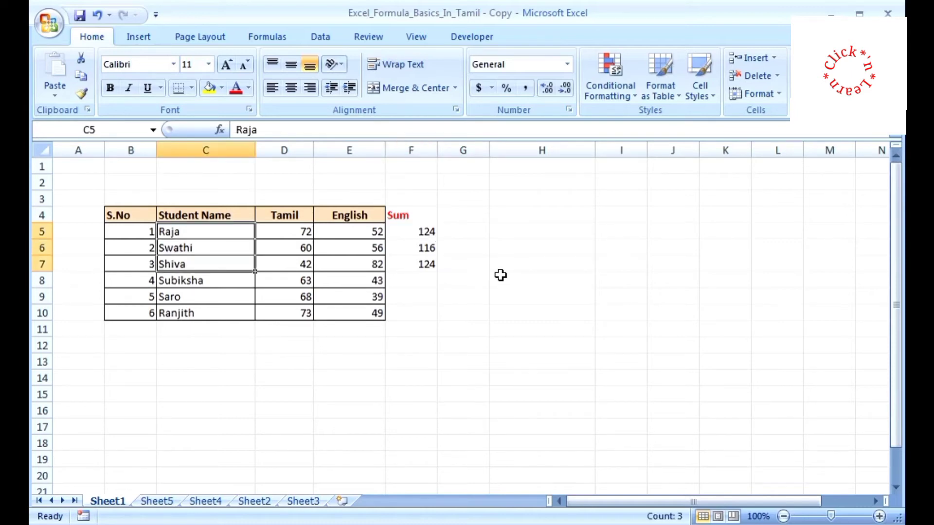
key("ctrl+b")
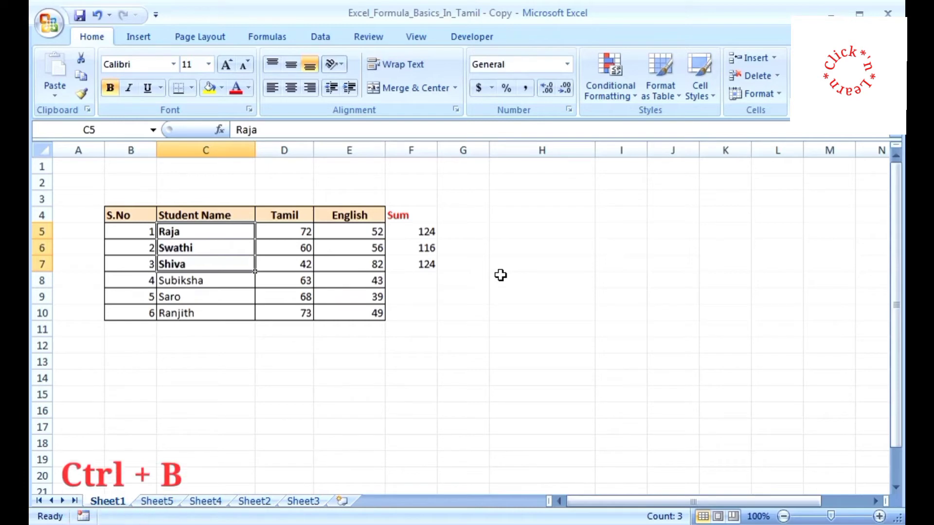
key("ctrl+b")
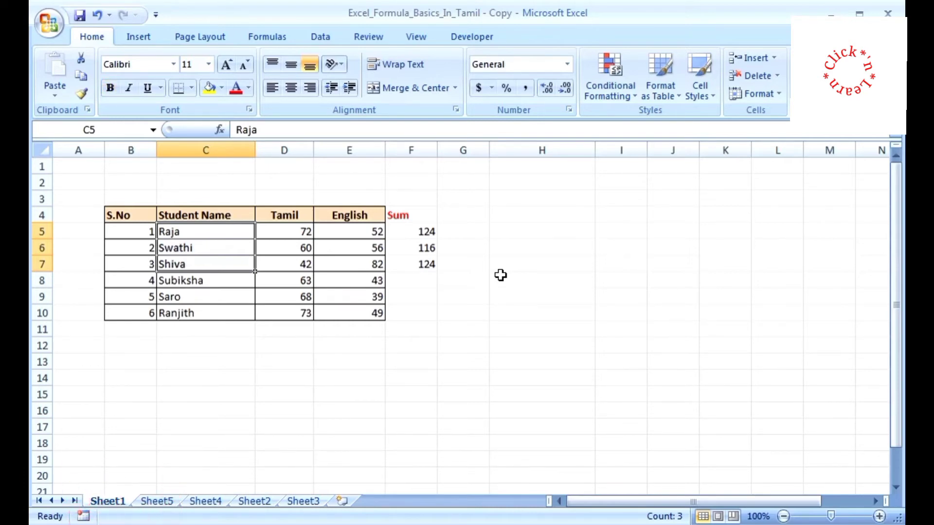
Apply italic, underline and strikethrough formatting to the student names in C5:C7
key("ctrl+i")
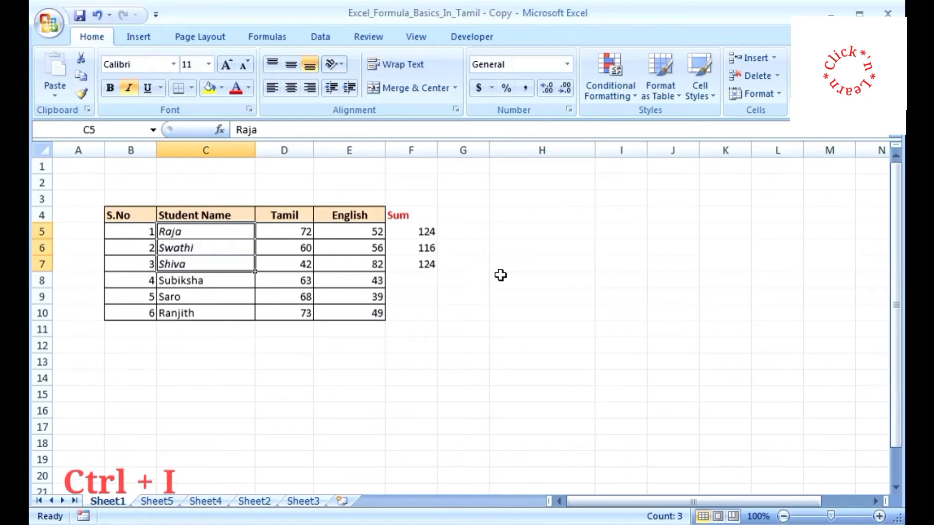
key("ctrl+u")
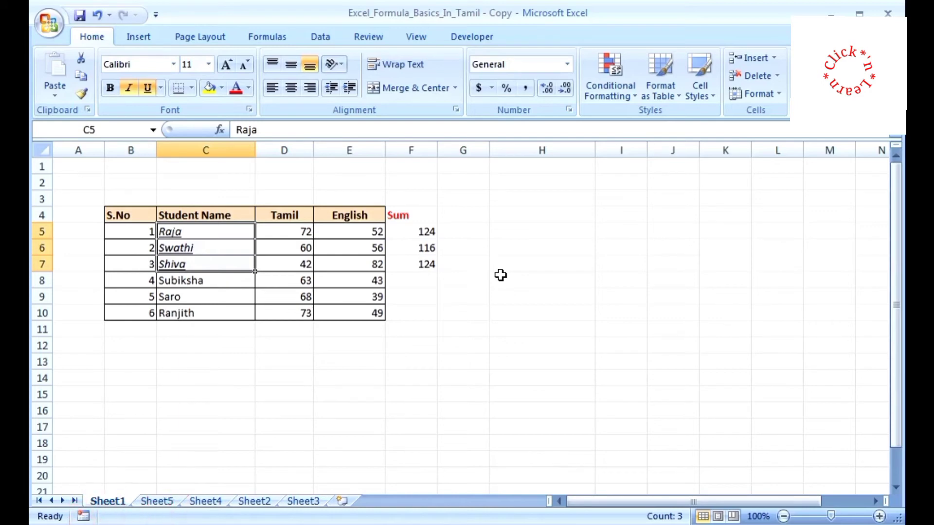
key("ctrl+5")
Repeat the last strikethrough formatting on the student names in C10, C9 and C8, one cell at a time
key("Down")
key("Down")
key("Down")
key("Down")
key("Down")
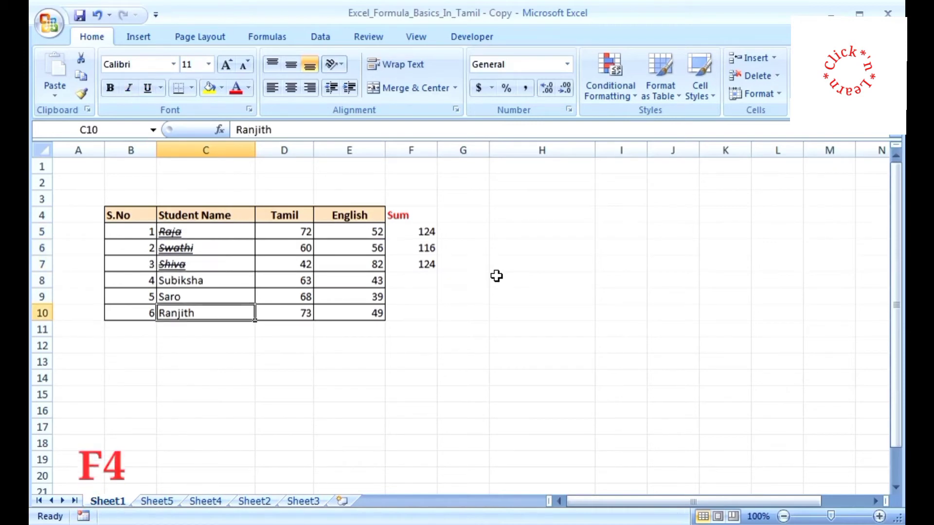
key("F4")
key("Up")
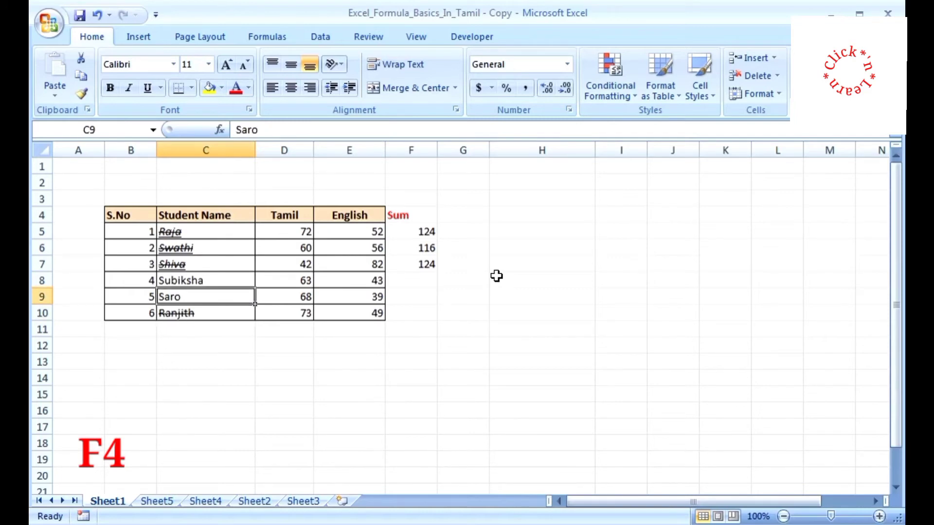
key("F4")
key("Up")
key("F4")
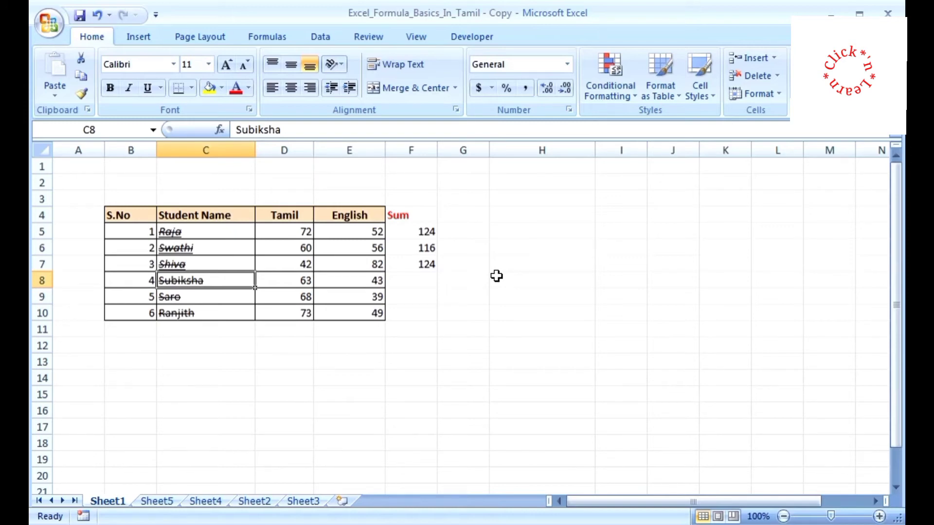
From E8, jump the active cell whole screens to the right and back to E8, doing the round trip twice
key("Right")
key("Right")
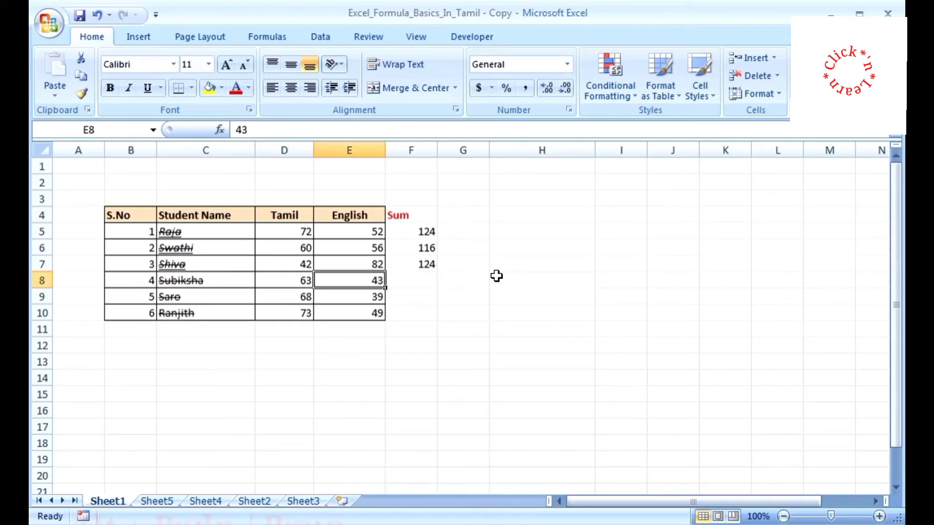
key("alt+Page_Down")
key("alt+Page_Down")
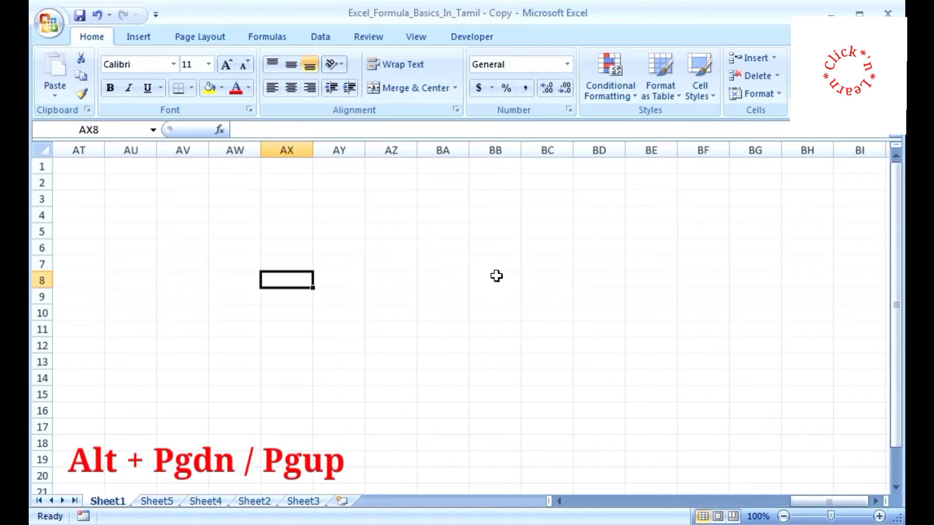
key("alt+Page_Up")
key("alt+Page_Up")
key("alt+Page_Up")
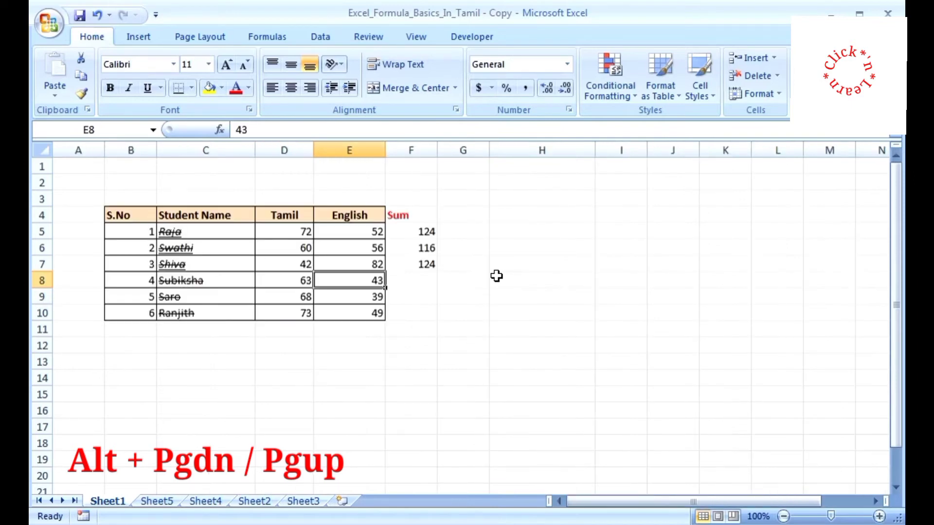
key("alt+Page_Down")
key("alt+Page_Down")
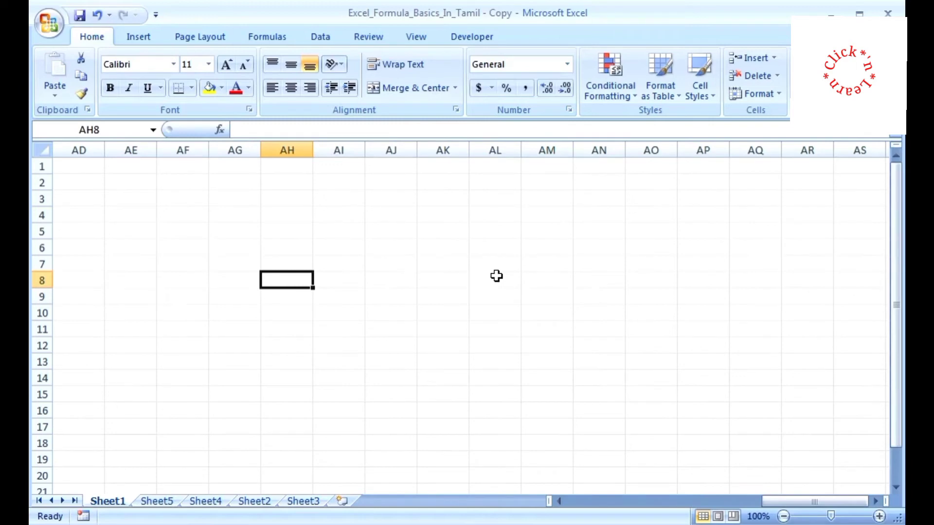
key("alt+Page_Up")
key("alt+Page_Up")
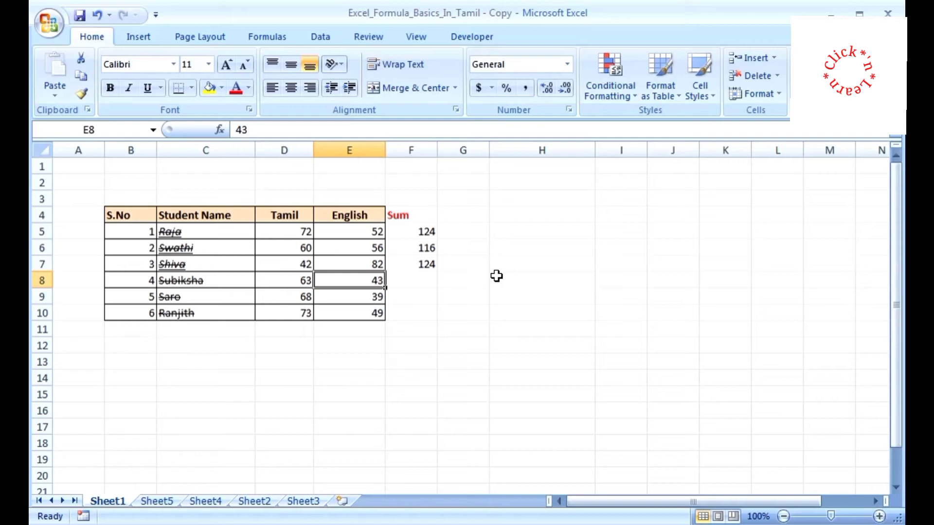
Insert a hyperlink in H5 to cell A1 of Sheet2, follow it, and return to Sheet1
left_click(500, 233)
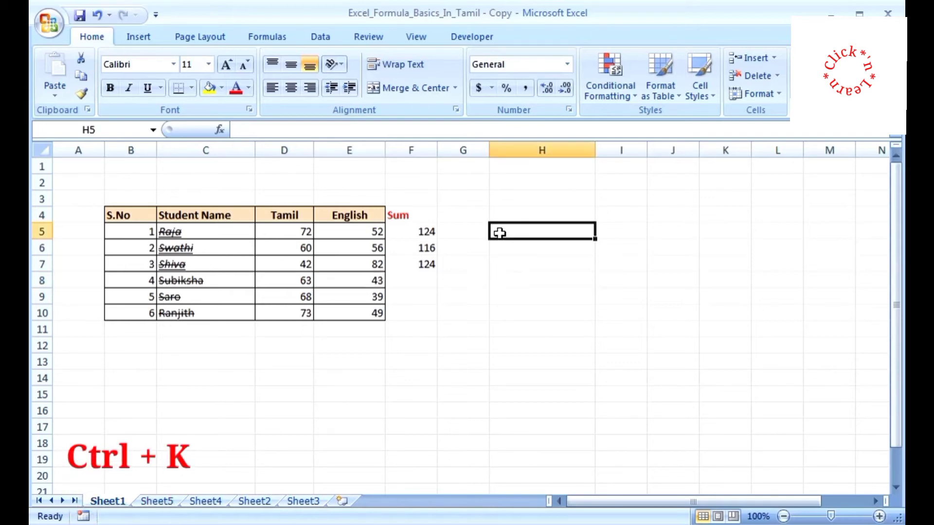
key("ctrl+k")
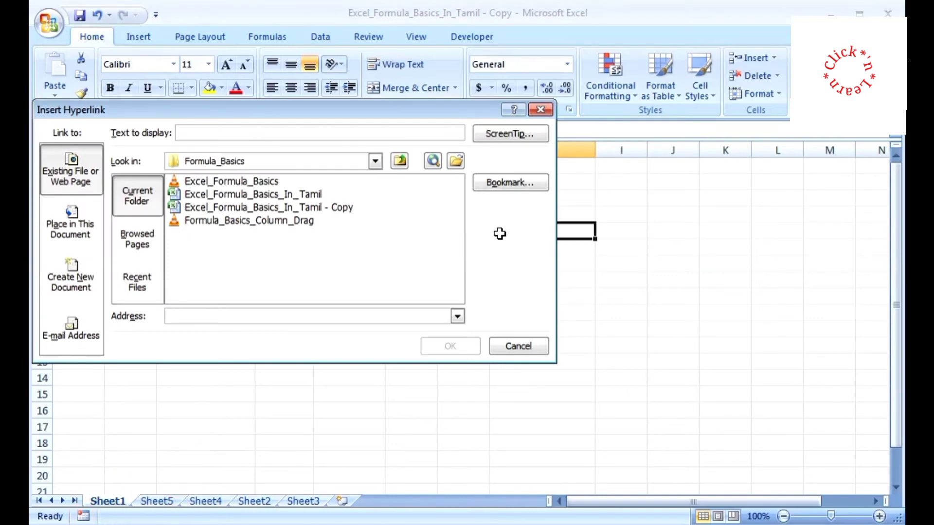
left_click(81, 238)
left_click(160, 257)
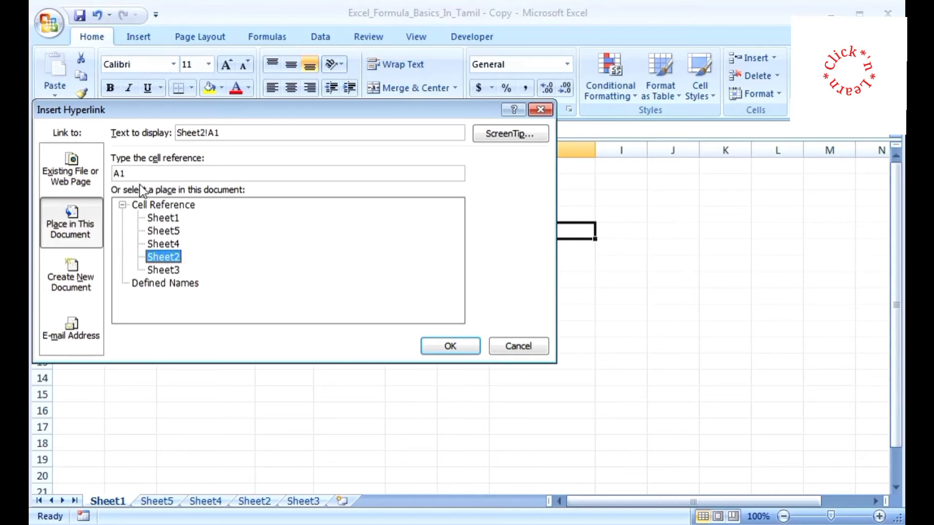
left_click(433, 346)
left_click(518, 233)
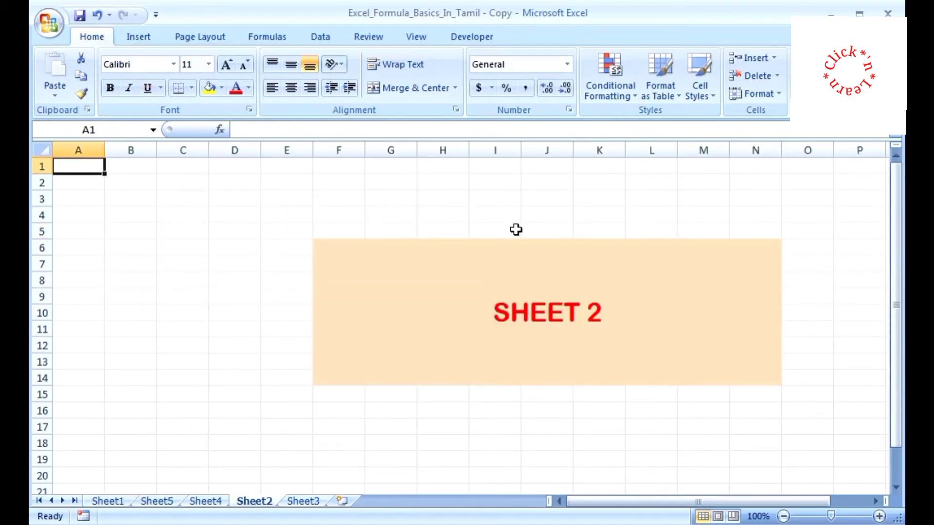
left_click(105, 503)
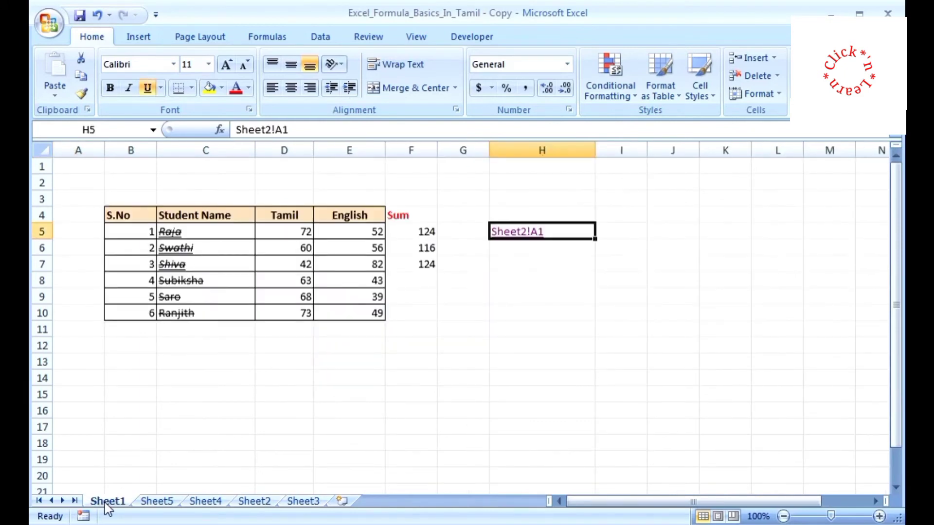
AutoSum the marks in D8:E8 into F8, and reselect D8
left_click(298, 280)
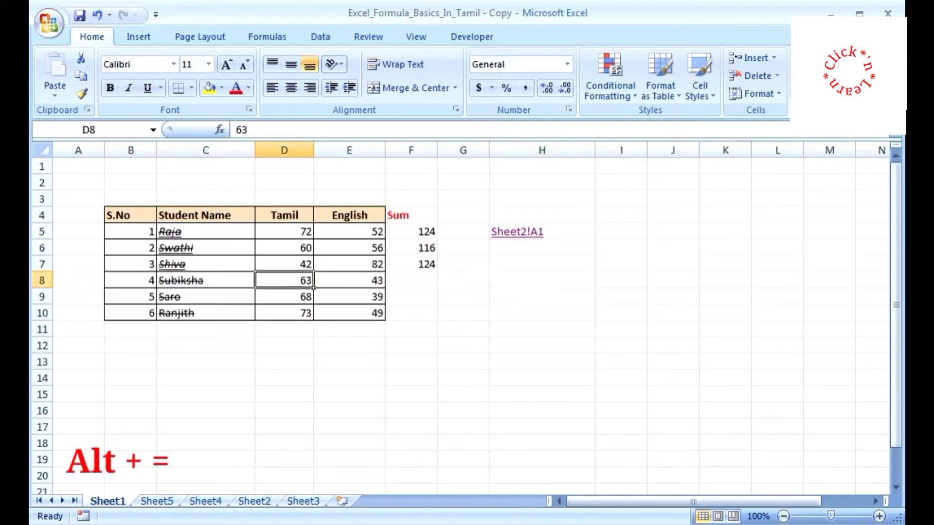
key("shift+Right")
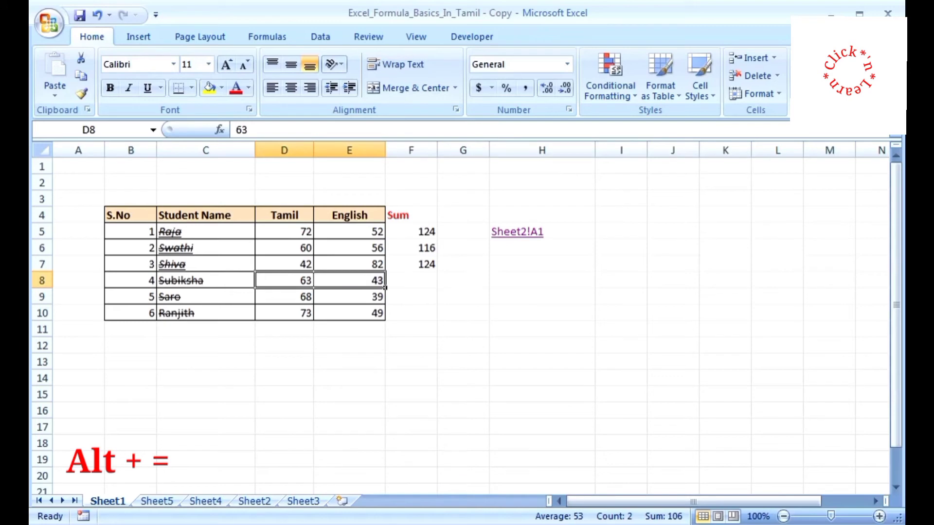
key("alt+equal")
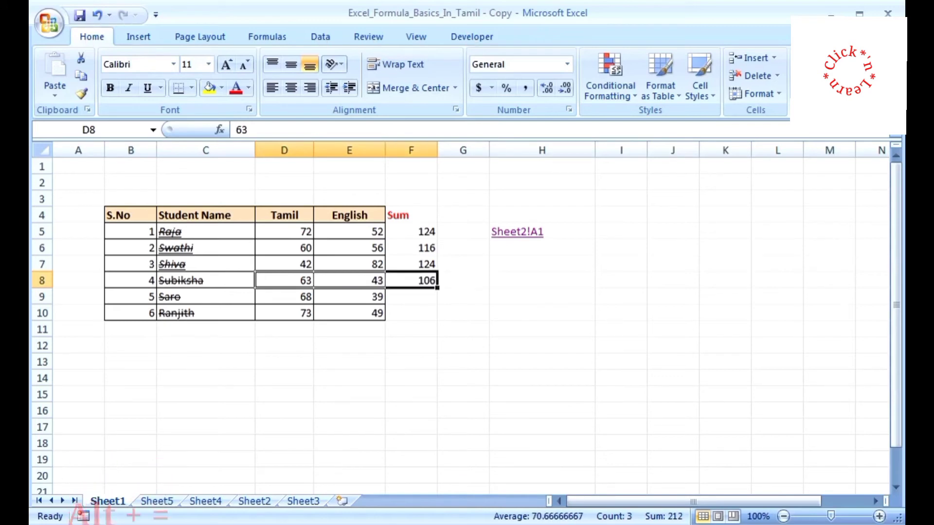
key("Down")
key("Up")
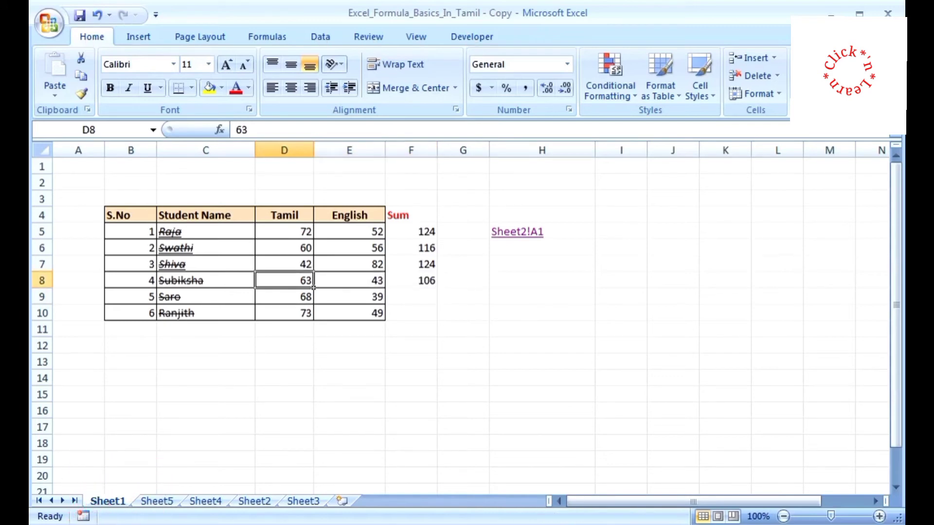
AutoSum the marks in D8:E10 into row 11, and check the formula in D11
key("shift+Down")
key("shift+Down")
key("shift+Right")
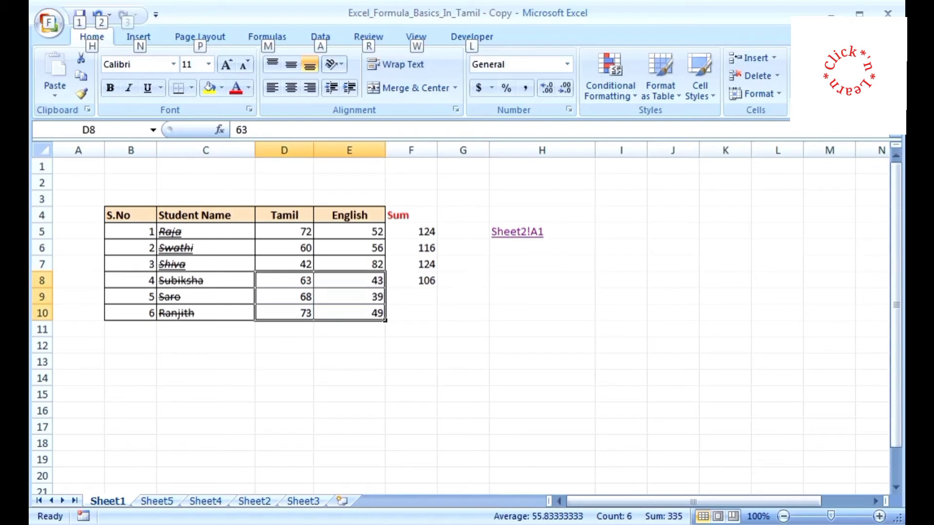
key("alt+equal")
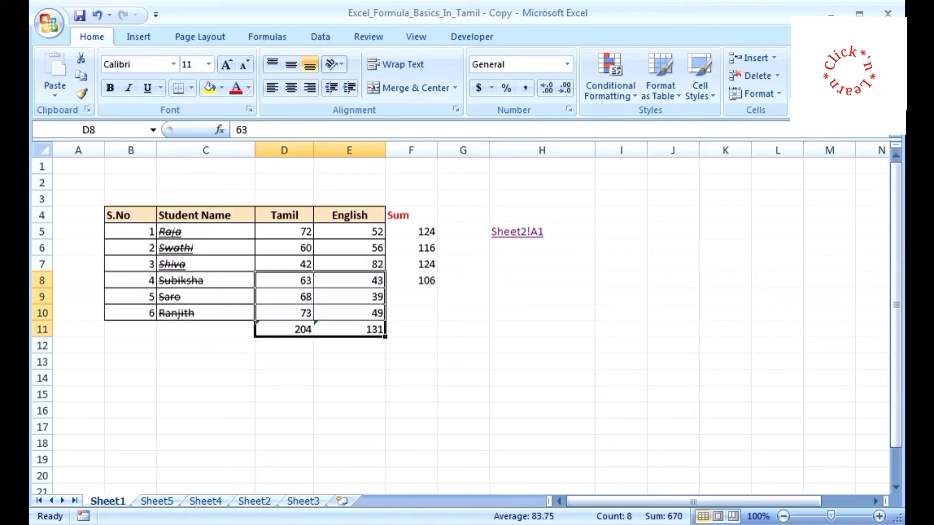
left_click_drag(299, 282, 293, 320)
left_click(290, 329)
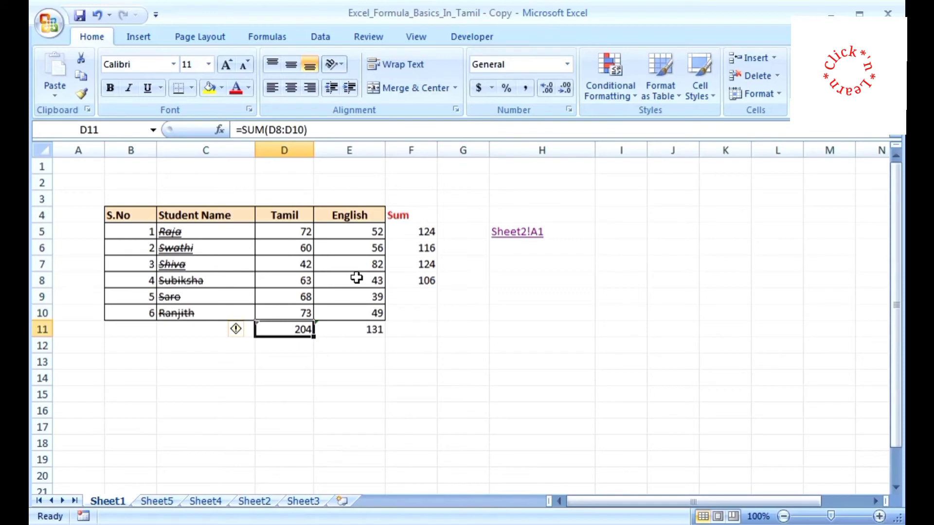
AutoSum the marks in D9:E9 into F9, and reselect D9
left_click(292, 296)
key("shift+Right")
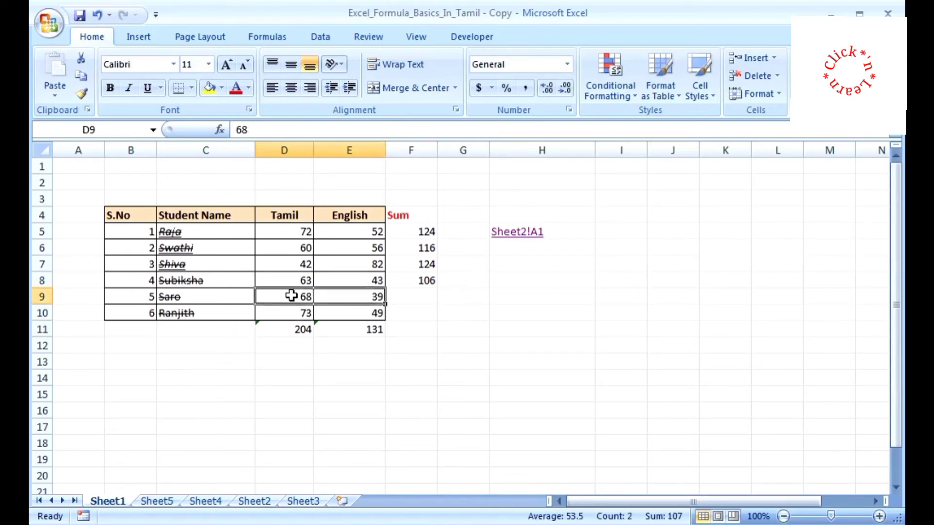
key("alt+equal")
left_click(271, 298)
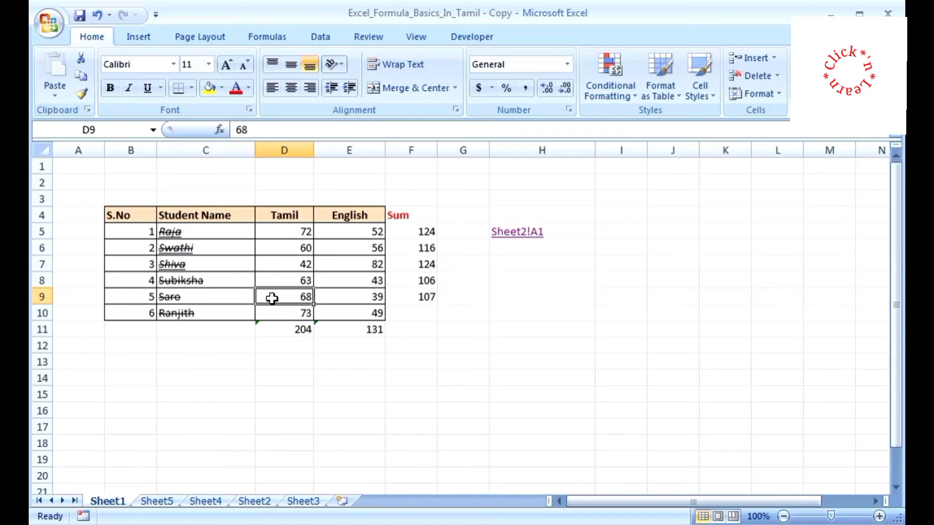
Remove the strikethrough, italic and underline formatting from the student names in C5:C10
left_click_drag(215, 230, 215, 308)
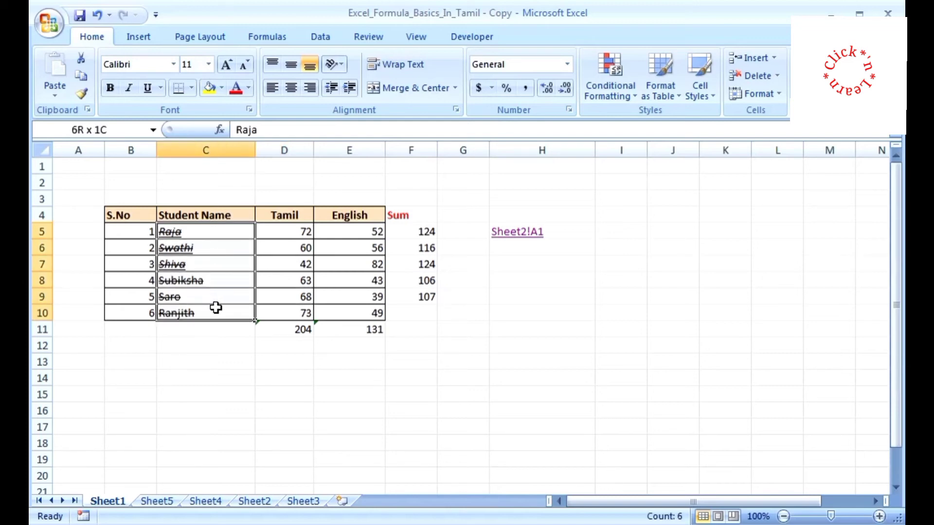
key("ctrl+5")
left_click(141, 215)
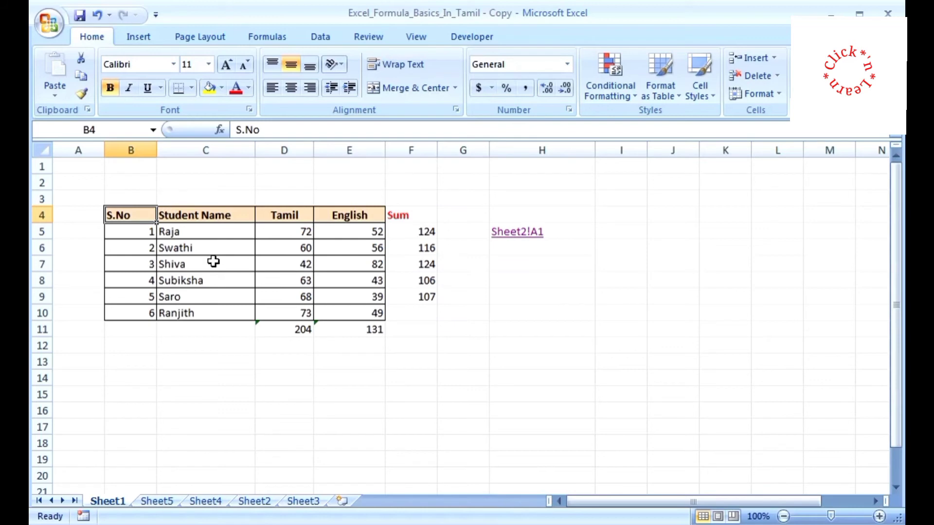
Select the whole Tamil column D and hide it
left_click(306, 265)
key("Down")
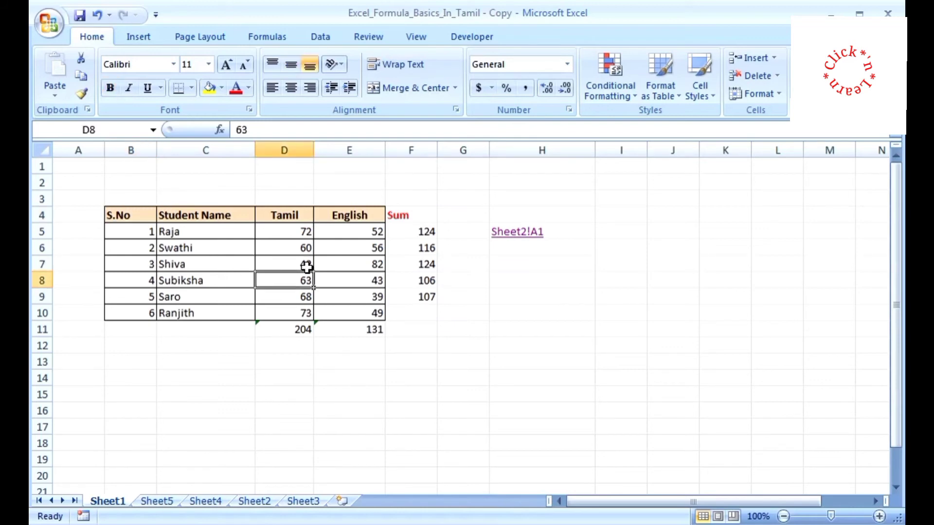
key("ctrl+space")
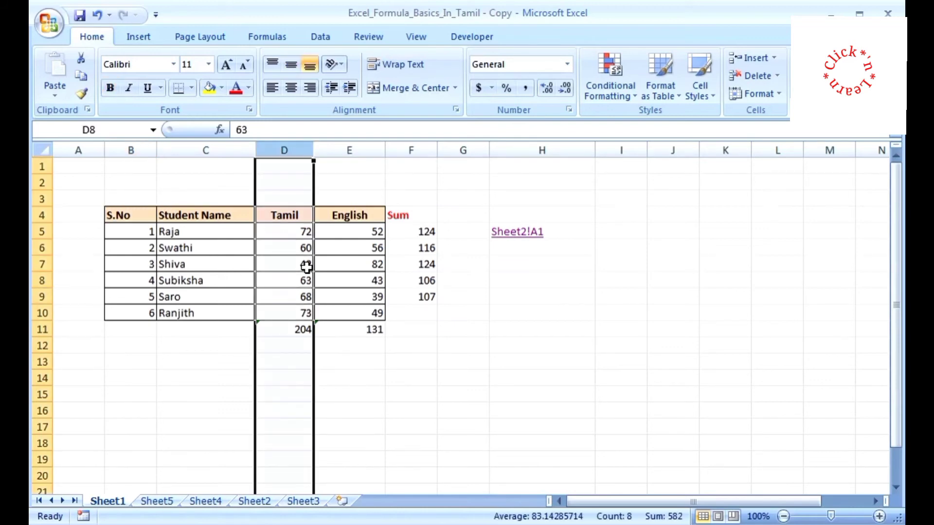
key("ctrl+0")
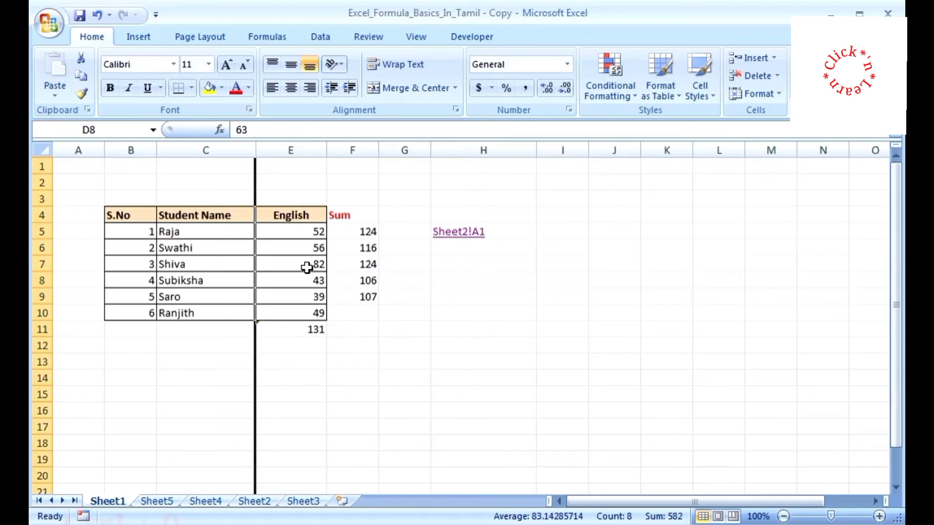
key("Down")
key("Up")
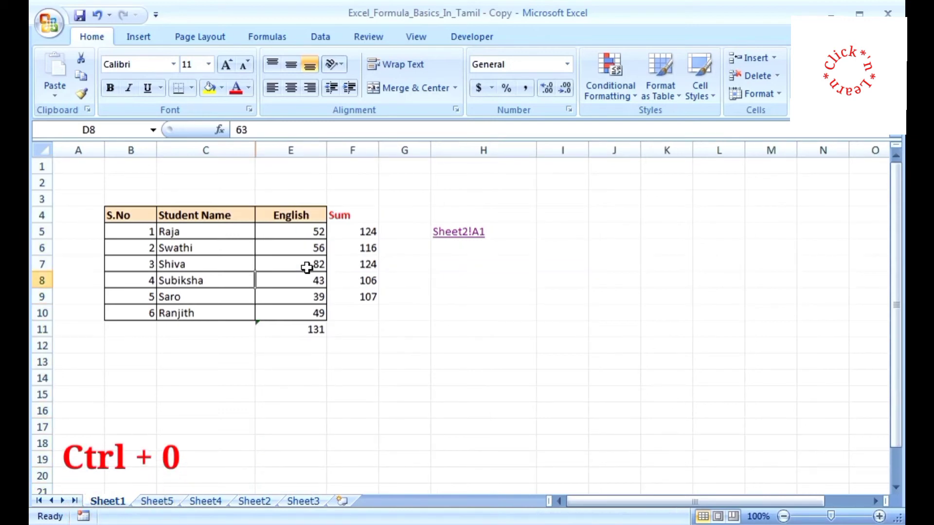
Copy C4:E10 including the hidden column D, paste it at I4, and clear the copy outline
left_click(239, 214)
key("ctrl+shift+Down")
key("shift+Right")
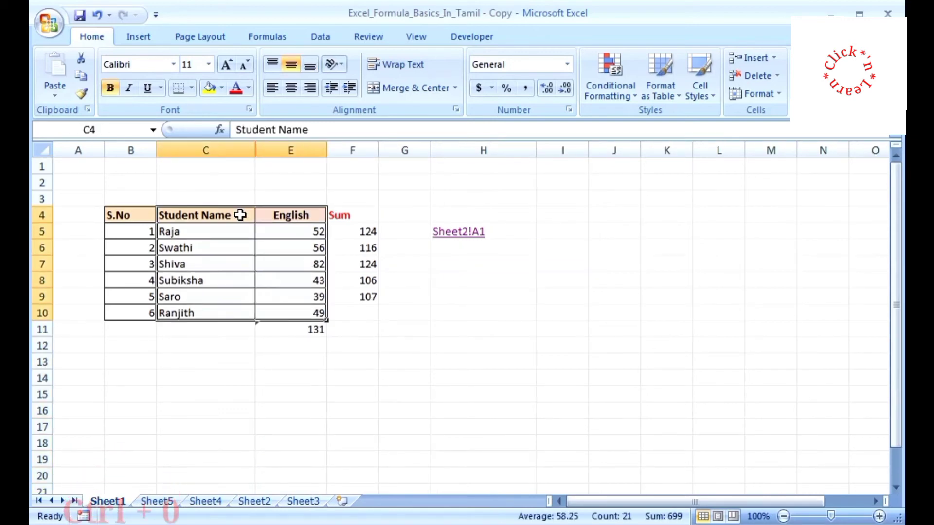
key("ctrl+c")
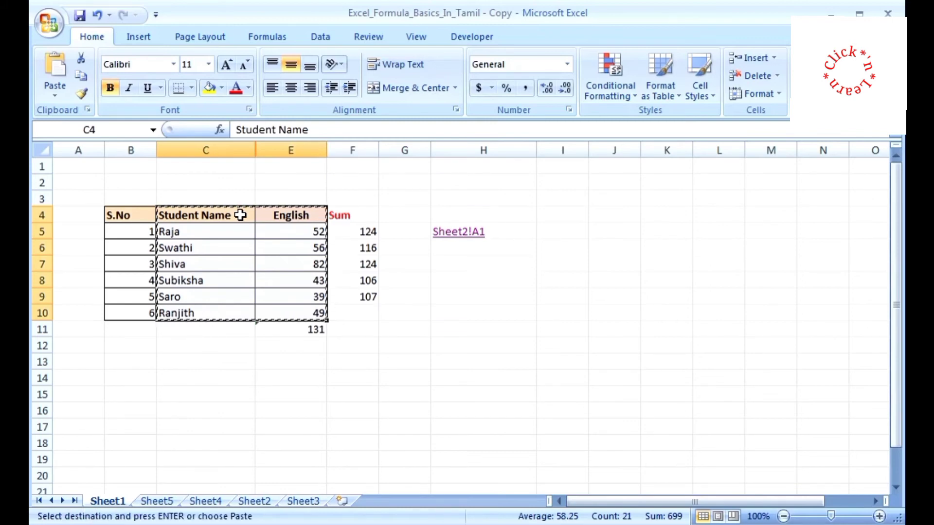
left_click(563, 212)
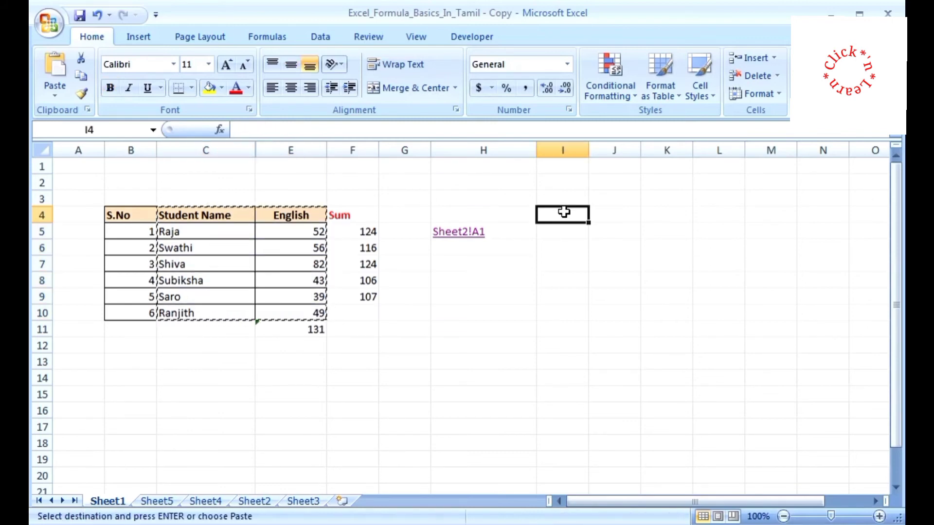
key("ctrl+v")
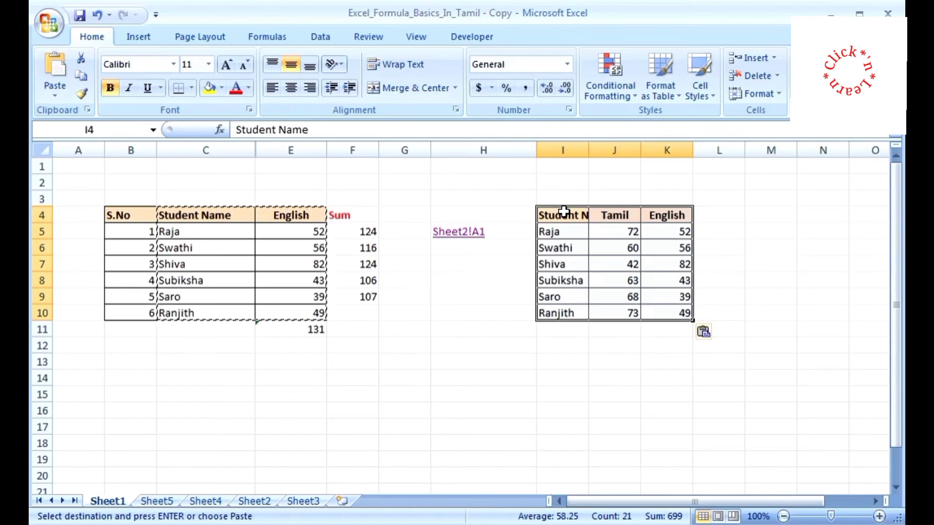
key("Escape")
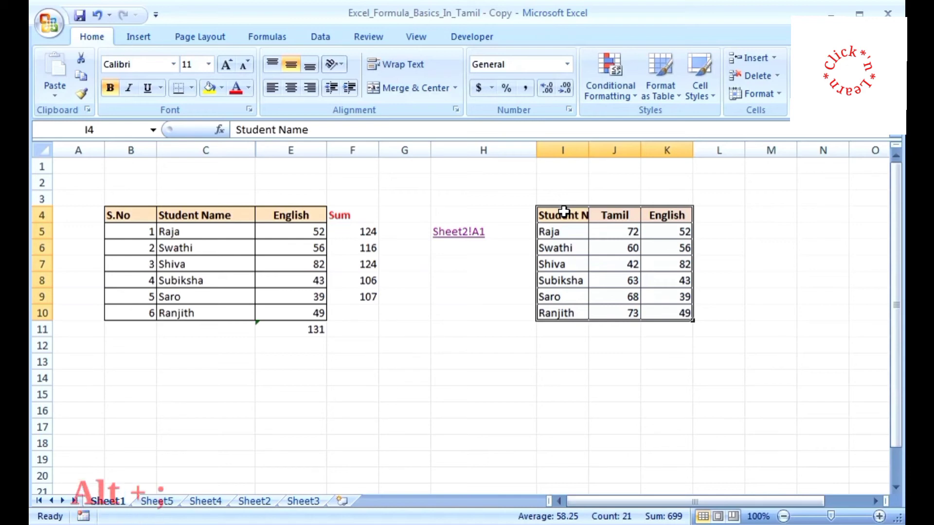
Select only the visible cells in C4:E10, excluding hidden column D, and copy them
left_click(239, 212)
key("ctrl+shift+Down")
key("ctrl+shift+Right")
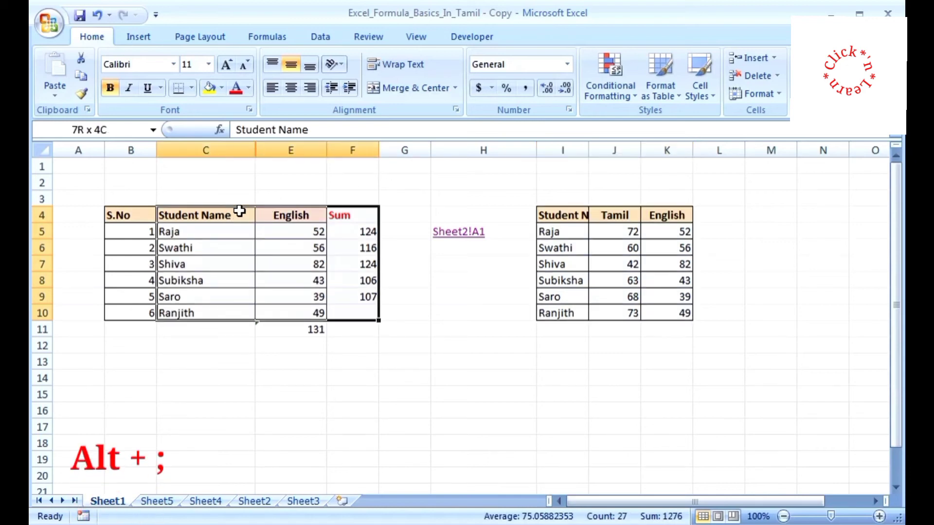
key("shift+Left")
key("alt+semicolon")
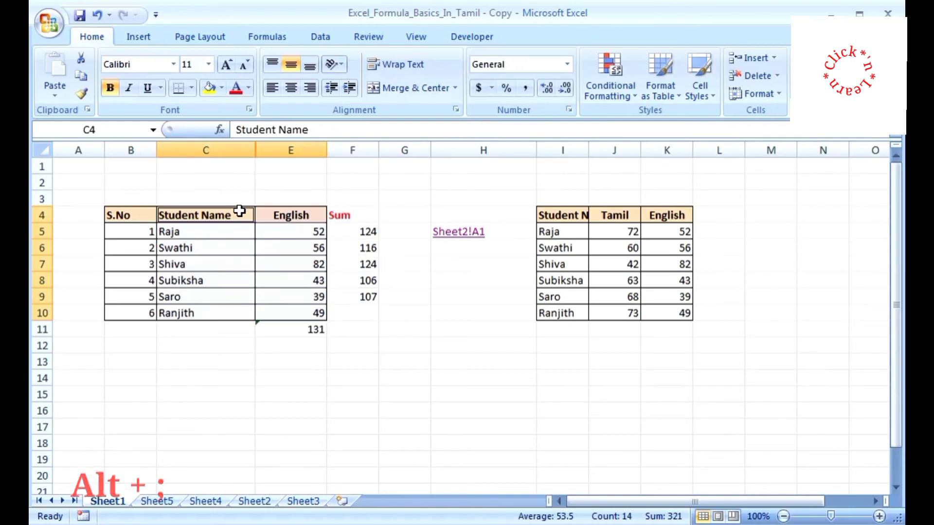
key("ctrl+c")
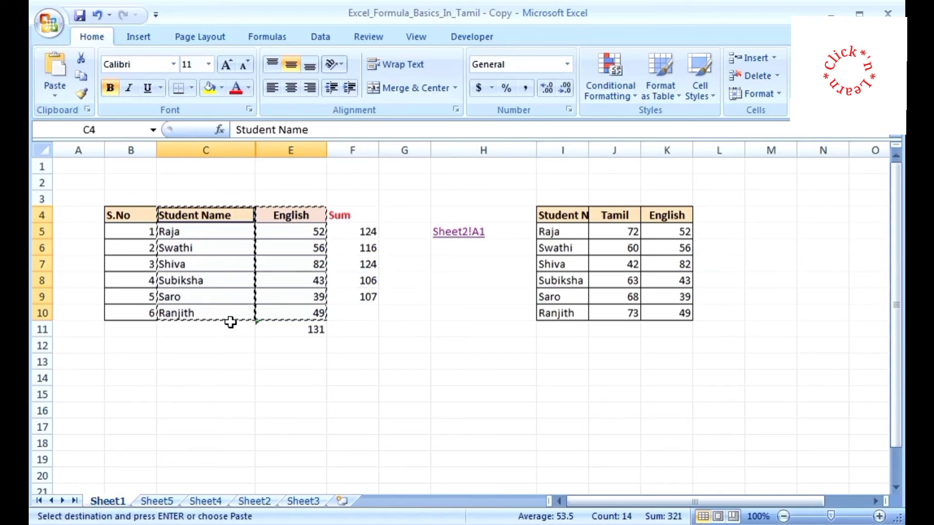
Paste the copied visible cells at G13 and widen column G to fit the Student Name header
left_click(404, 360)
key("ctrl+v")
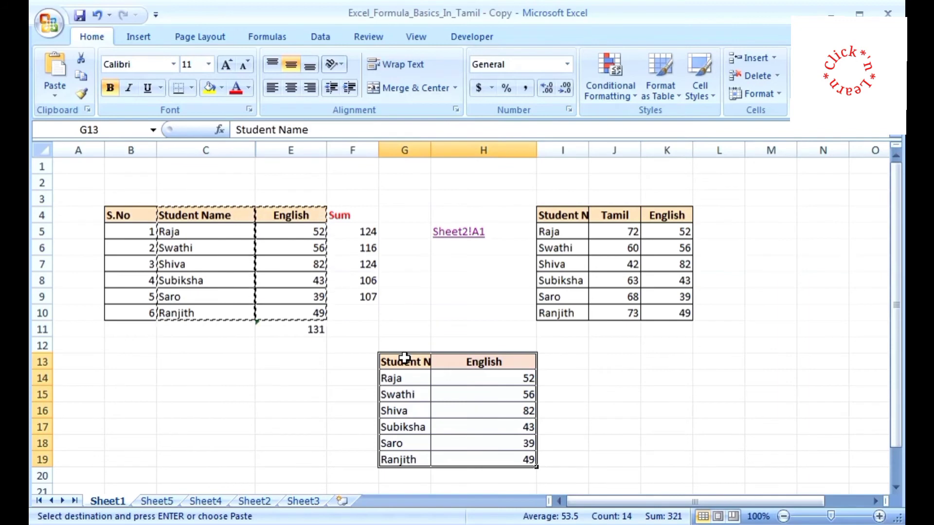
left_click(451, 362)
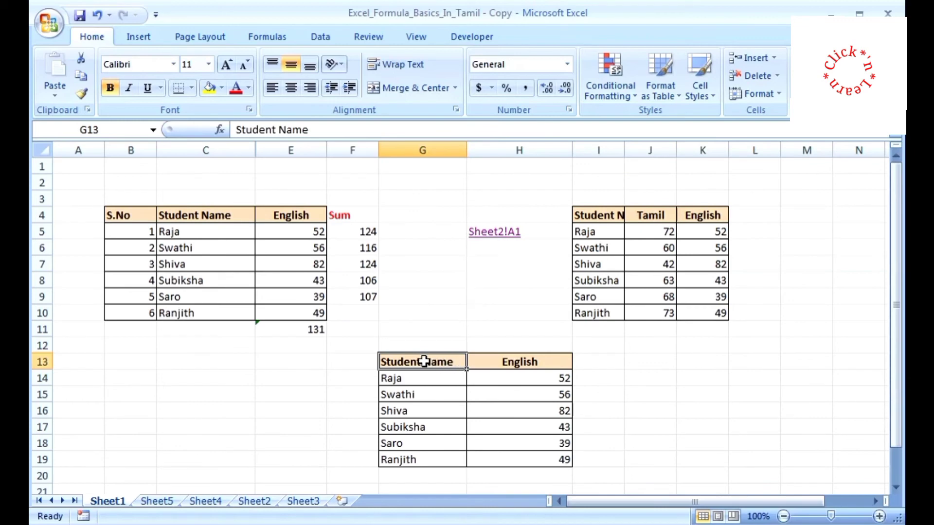
Insert a line break between Student and Name in the header cell G13 so the text occupies two lines
double_click(424, 361)
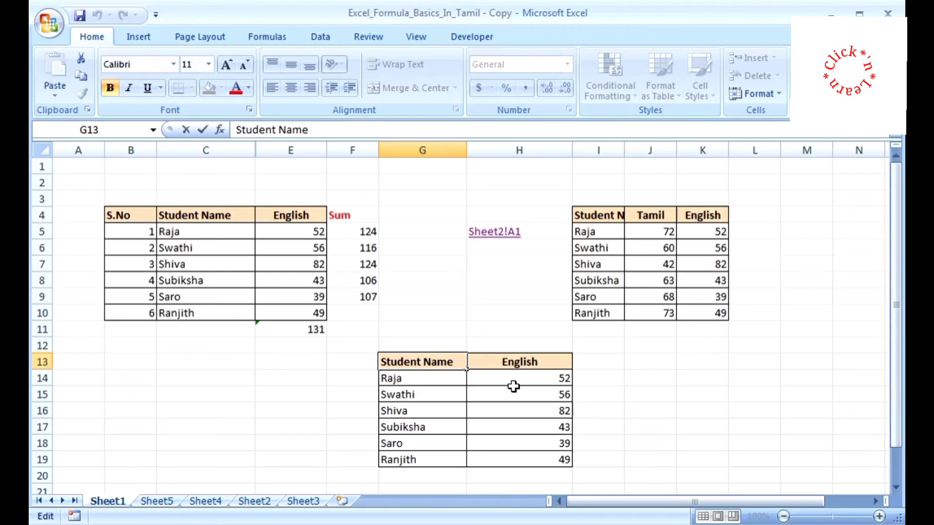
key("alt+Return")
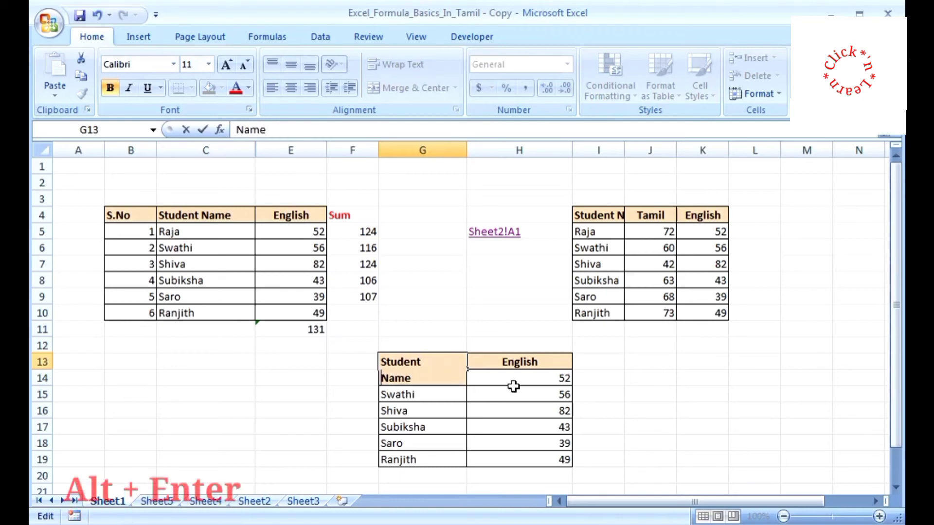
key("Return")
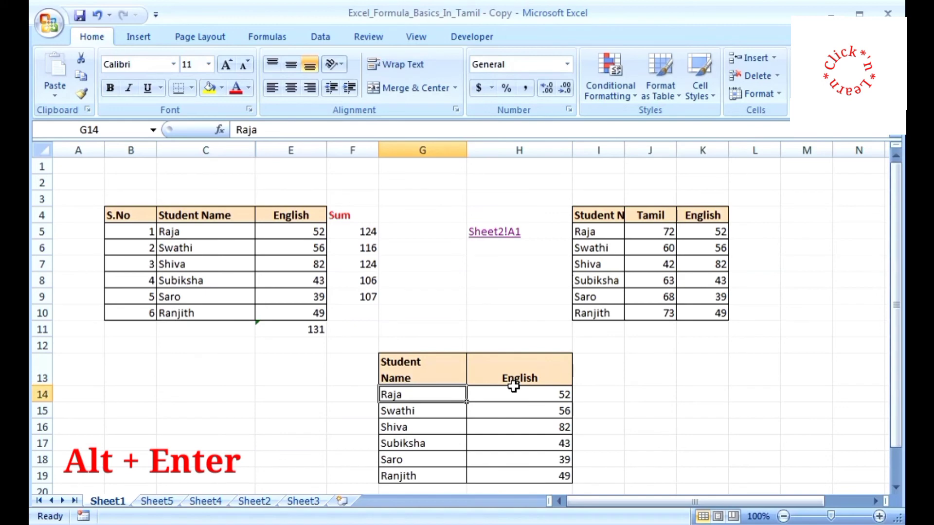
left_click(444, 374)
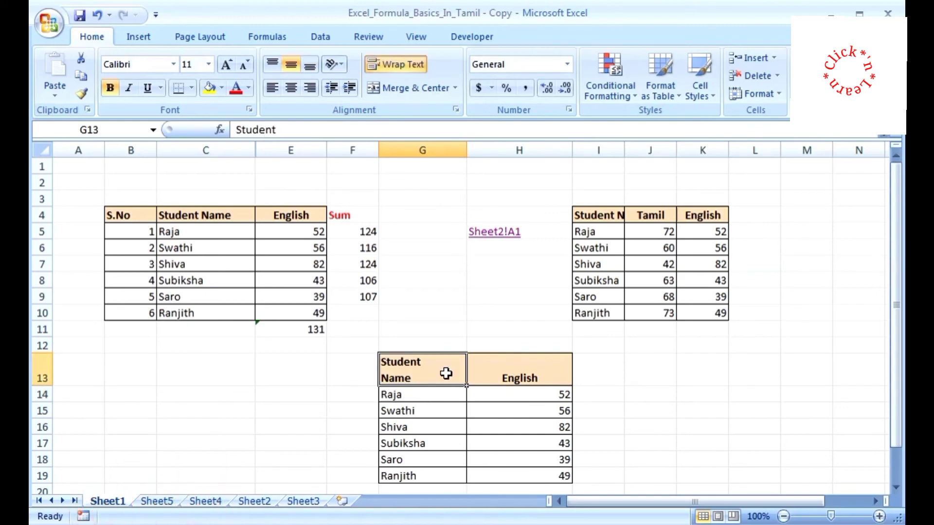
Enter today's date as a fixed value in cell J13
left_click(650, 371)
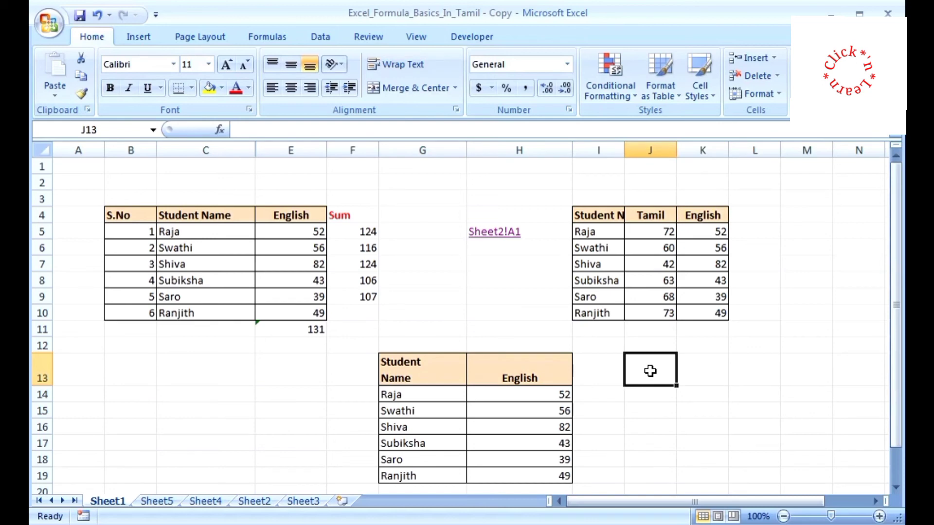
key("ctrl+semicolon")
key("Return")
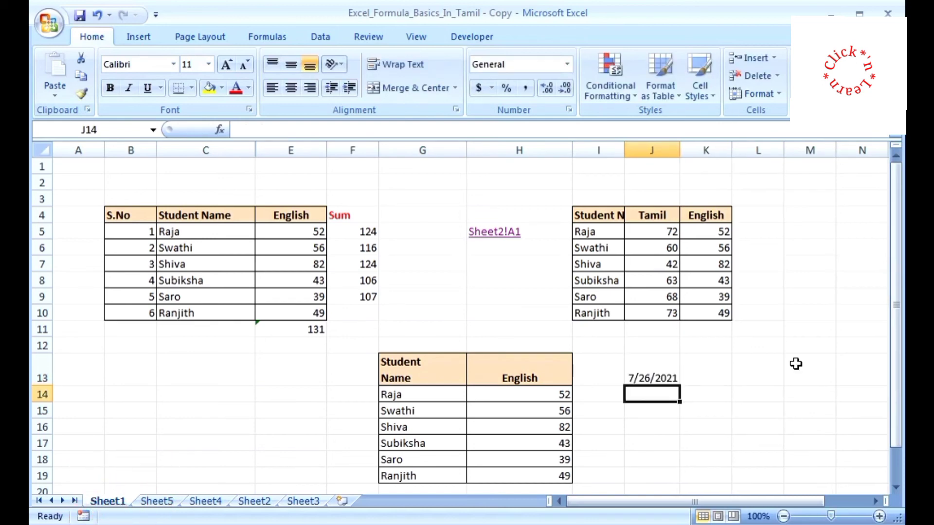
Enter the current time in cell J14, and today's date followed by the current time in cell J15
key("ctrl+shift+semicolon")
key("Return")
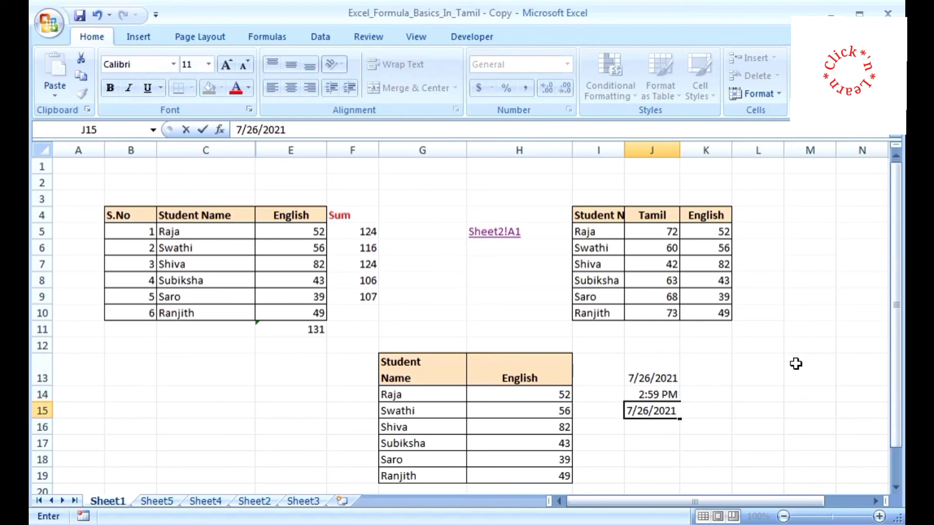
key("ctrl+shift+semicolon")
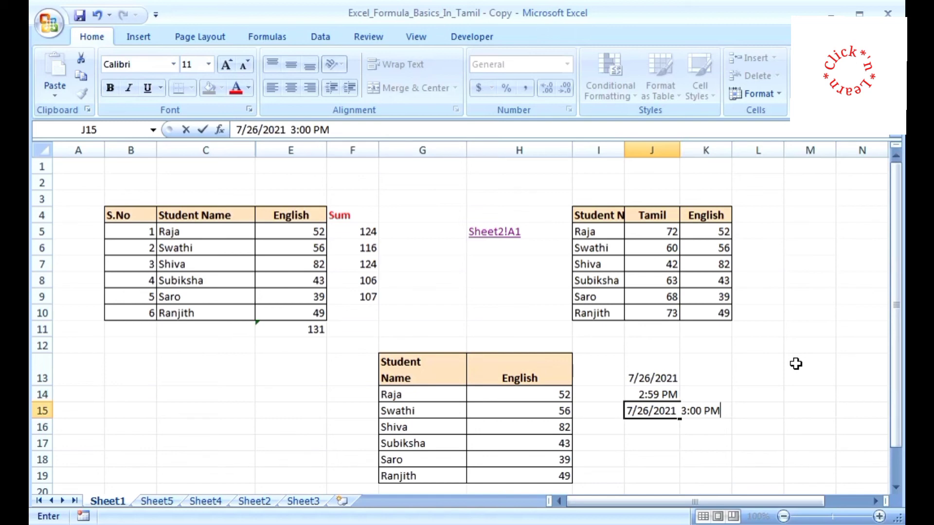
key("Return")
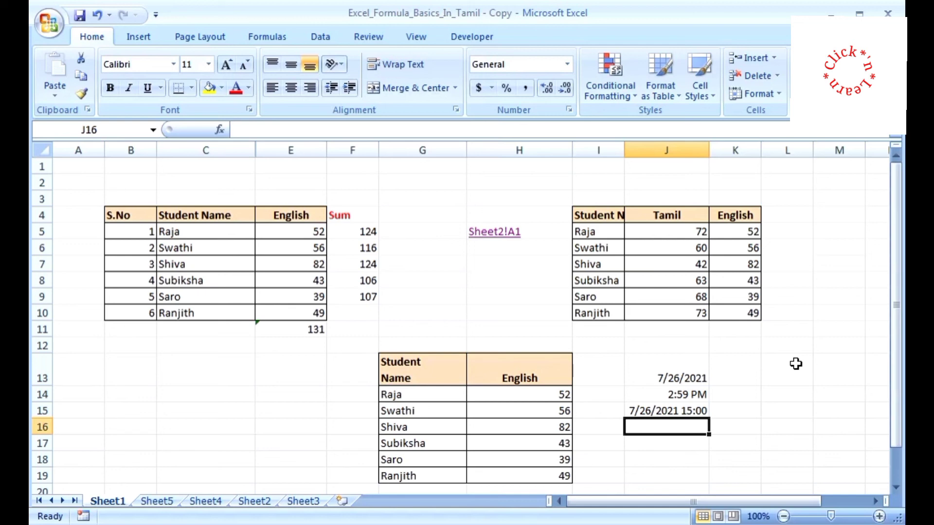
Turn on filtering for the marks table in B4:F10, from the S.No header through the Sum column
key("alt")
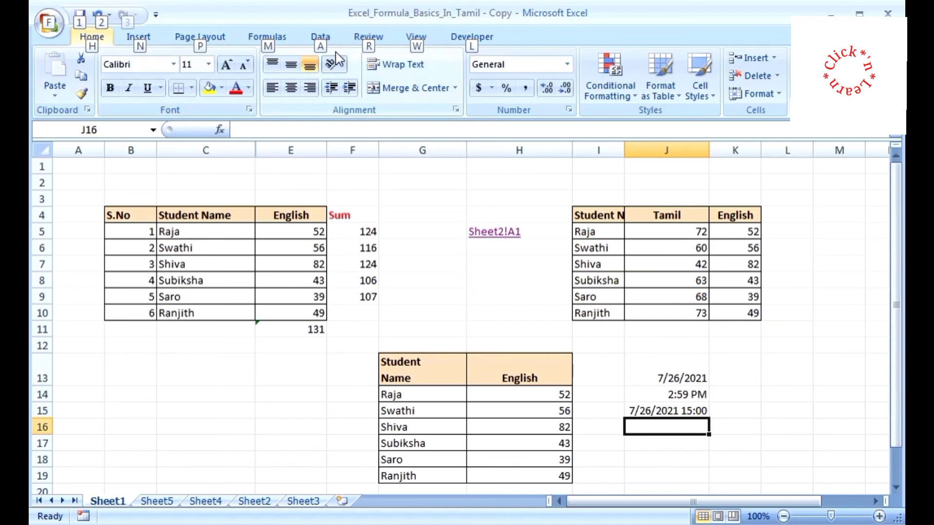
left_click(133, 217)
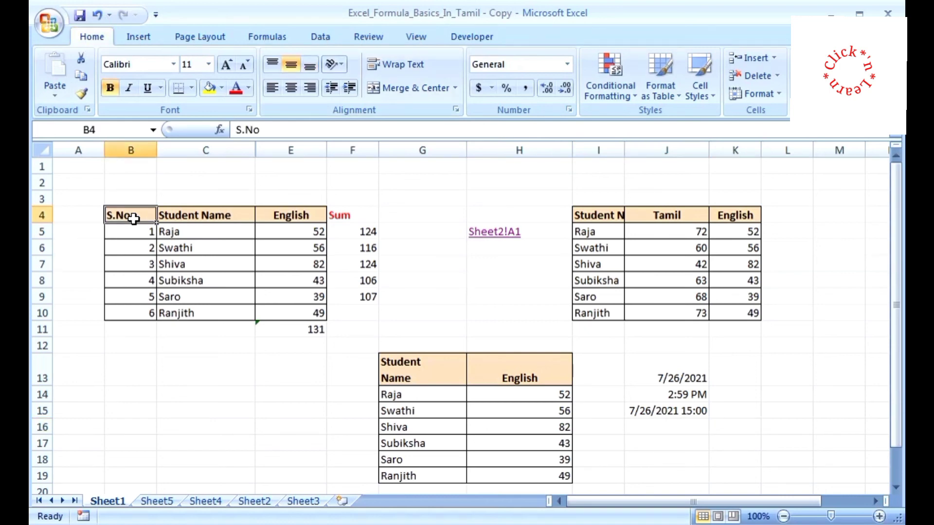
key("shift+Down")
key("shift+Down")
key("shift+Down")
key("shift+Down")
key("shift+Down")
key("shift+Down")
key("shift+Right")
key("shift+Right")
key("shift+Right")
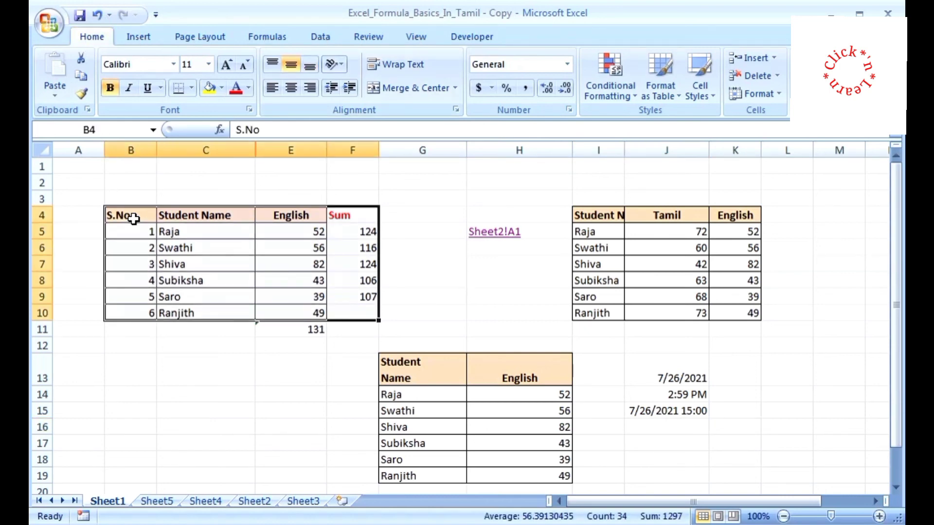
key("alt")
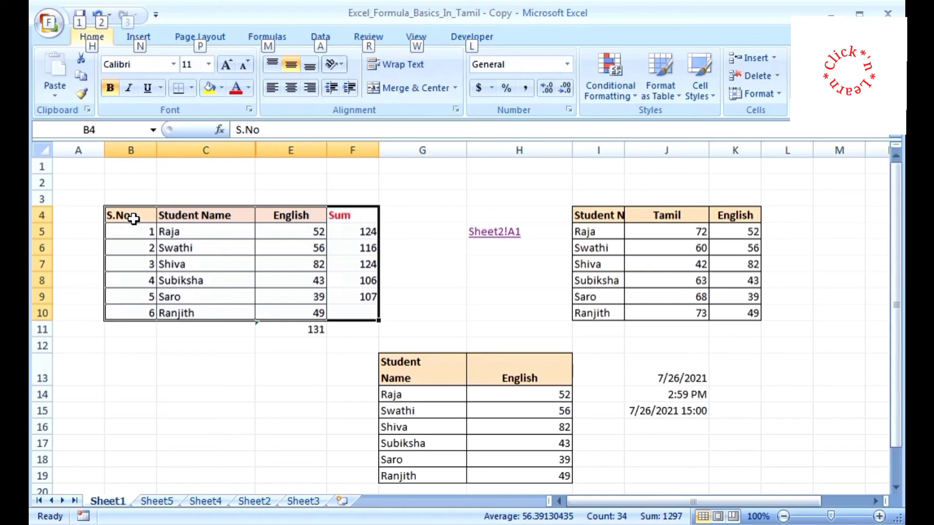
key("a")
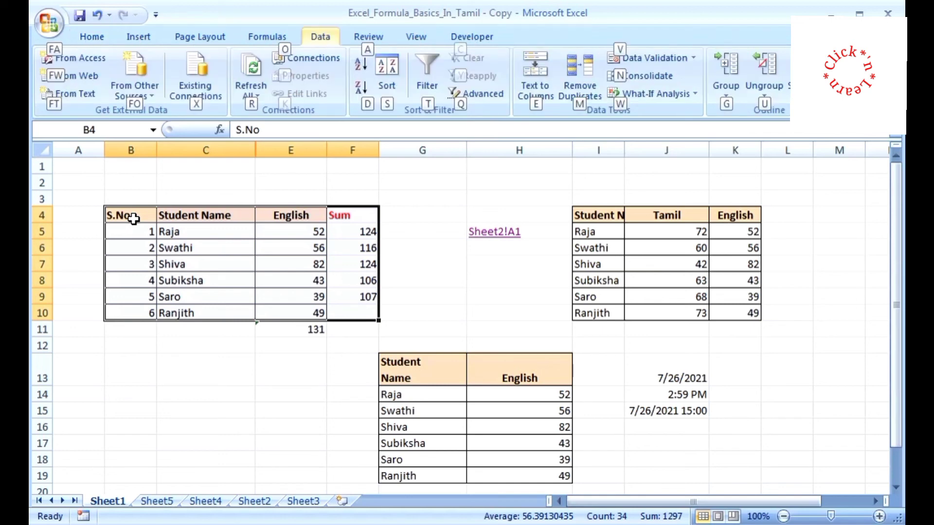
key("t")
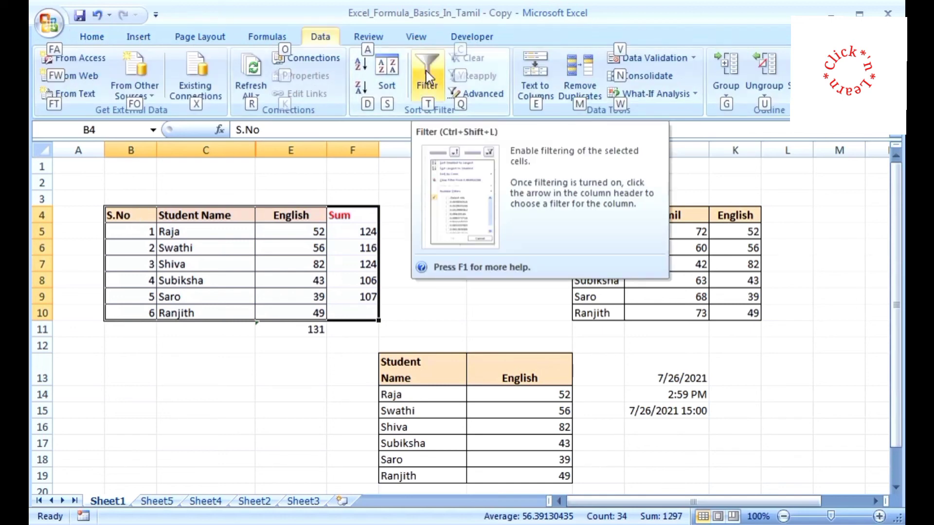
key("Up")
key("Down")
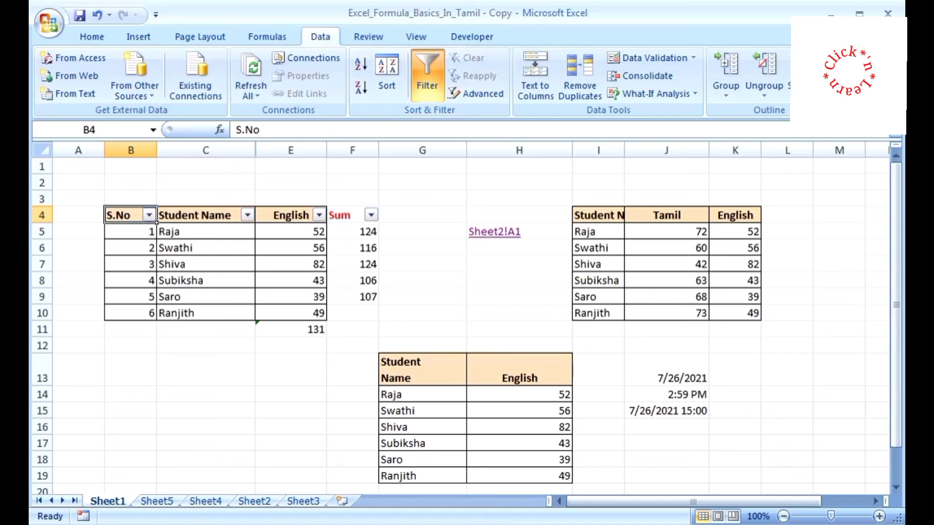
Close the student marks workbook and exit Excel
mouse_move(155, 524)
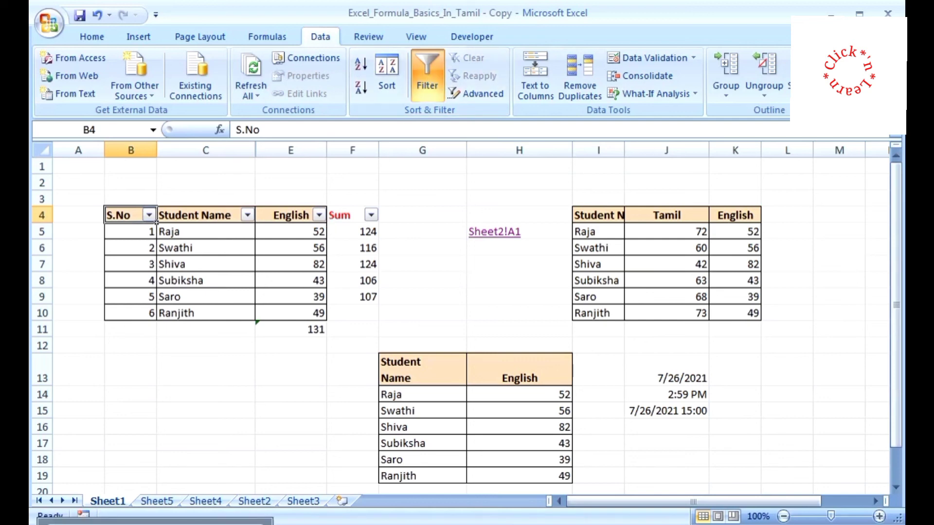
key("ctrl+w")
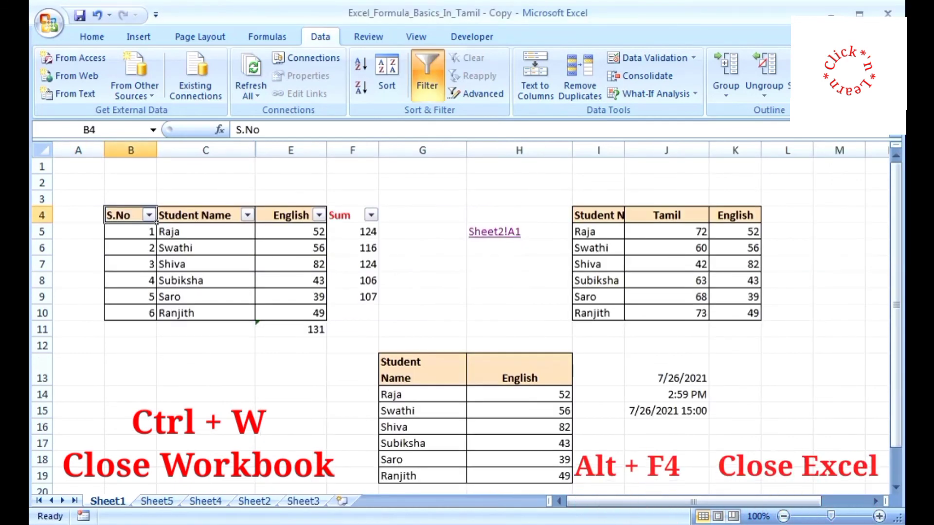
key("alt+F4")
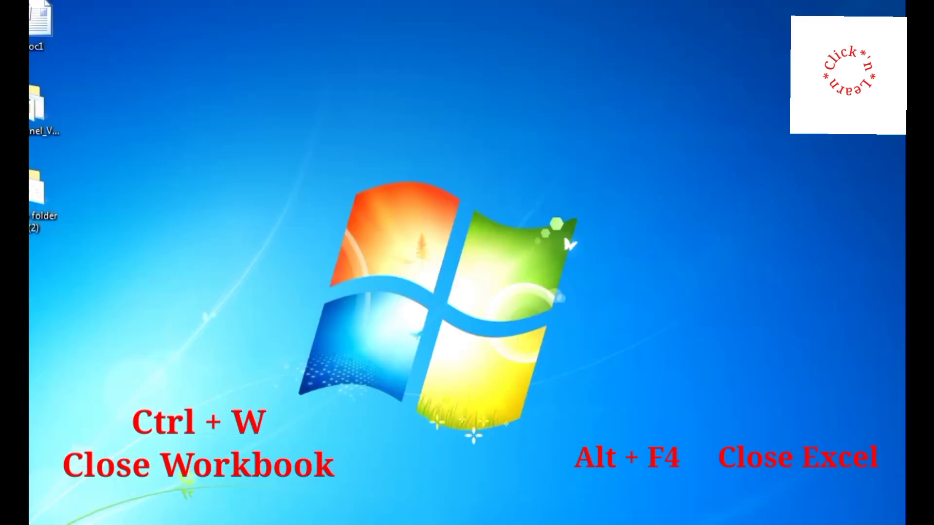